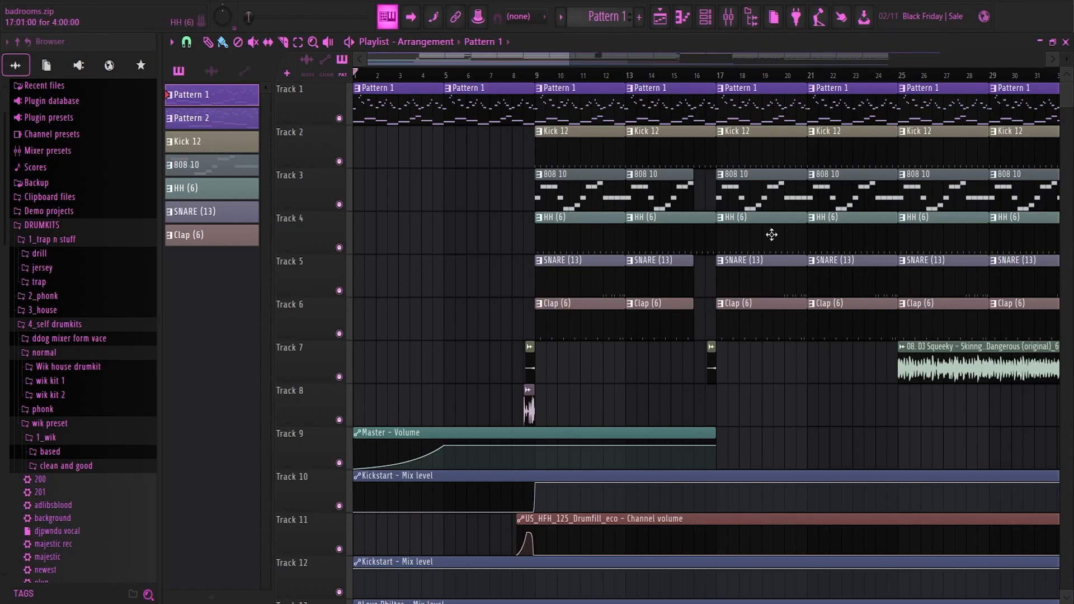
# Open Pattern 1's Cowbell 6 notes in the piano roll and play that channel soloed.
pyautogui.moveTo(523, 75); pyautogui.dragTo(538, 75)
pyautogui.doubleClick(551, 88)
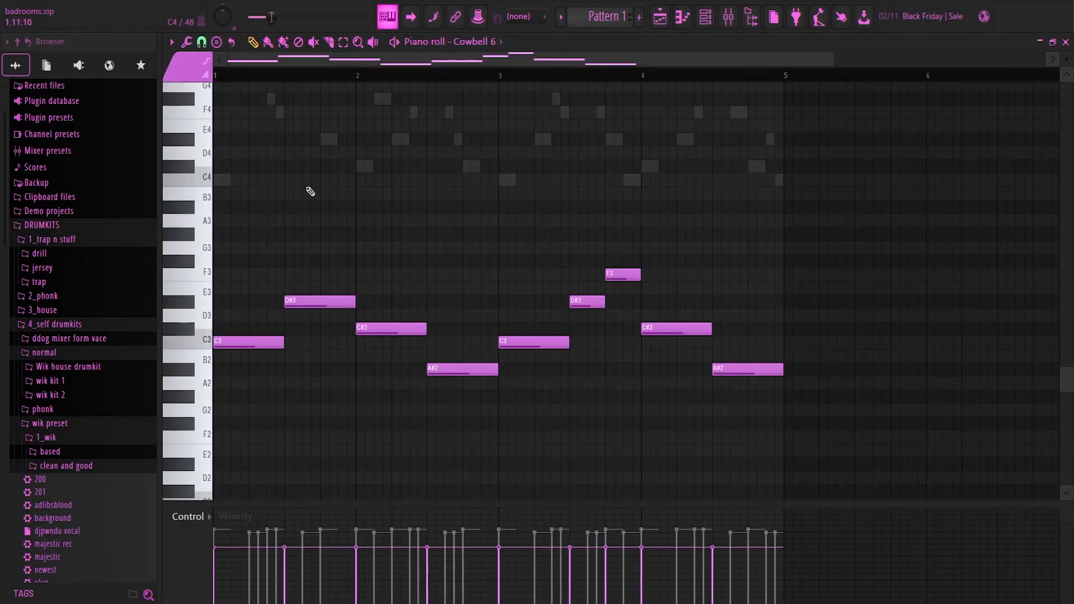
pyautogui.click(258, 2)
pyautogui.click(706, 17)
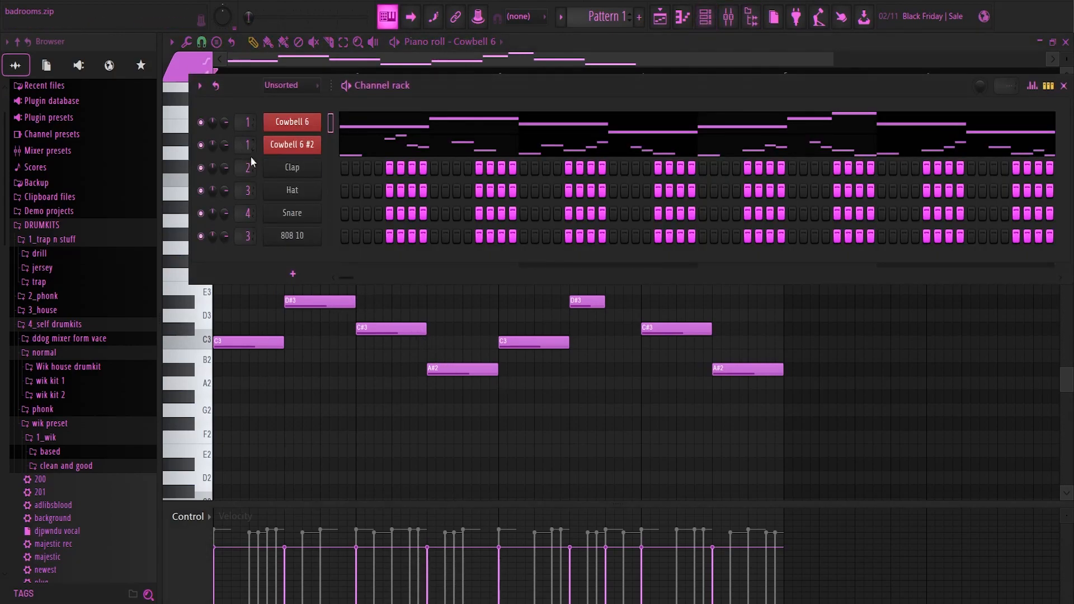
pyautogui.rightClick(201, 122)
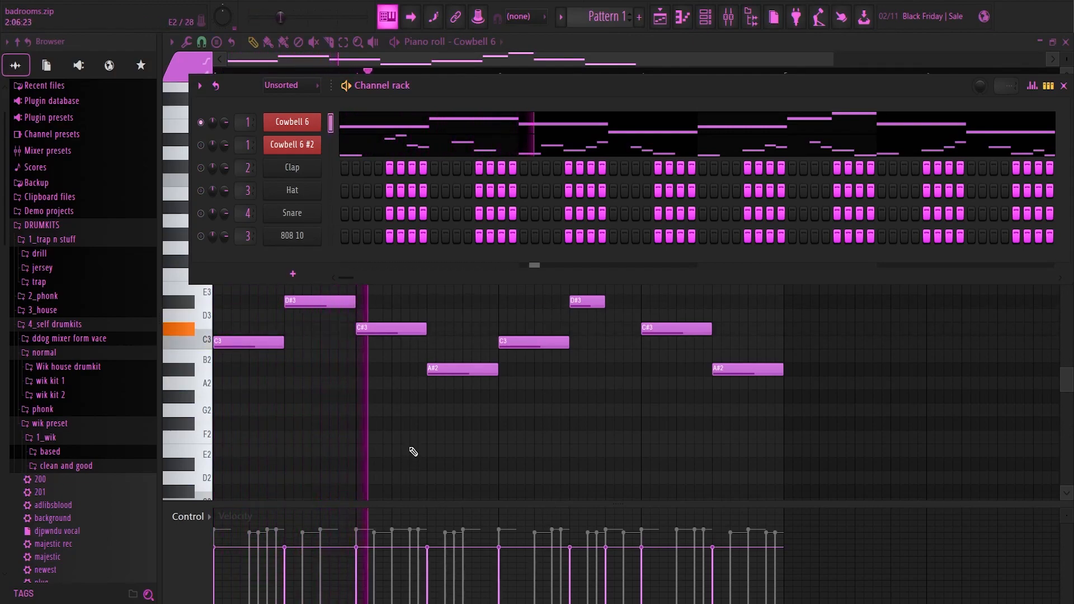
pyautogui.press('space')
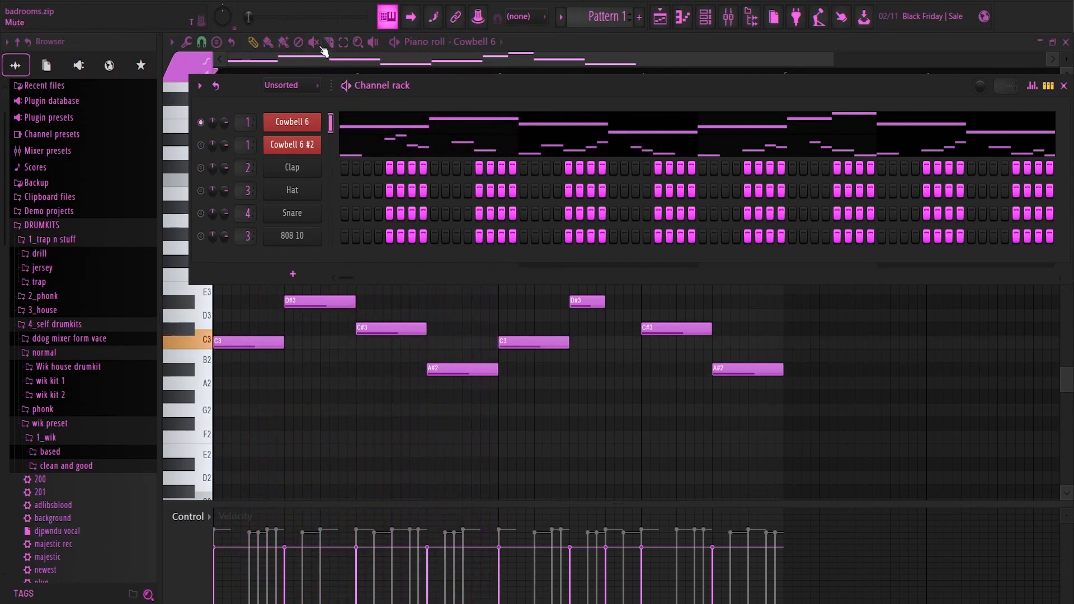
# Adjust the system volume to 24 and preview the soloed Cowbell 6 melody again.
pyautogui.press('XF86AudioRaiseVolume')
pyautogui.press('XF86AudioRaiseVolume')
pyautogui.press('XF86AudioRaiseVolume')
pyautogui.press('XF86AudioRaiseVolume')
pyautogui.press('XF86AudioRaiseVolume')
pyautogui.press('XF86AudioRaiseVolume')
pyautogui.press('XF86AudioLowerVolume')
pyautogui.press('XF86AudioLowerVolume')
pyautogui.press('XF86AudioLowerVolume')
pyautogui.press('XF86AudioLowerVolume')
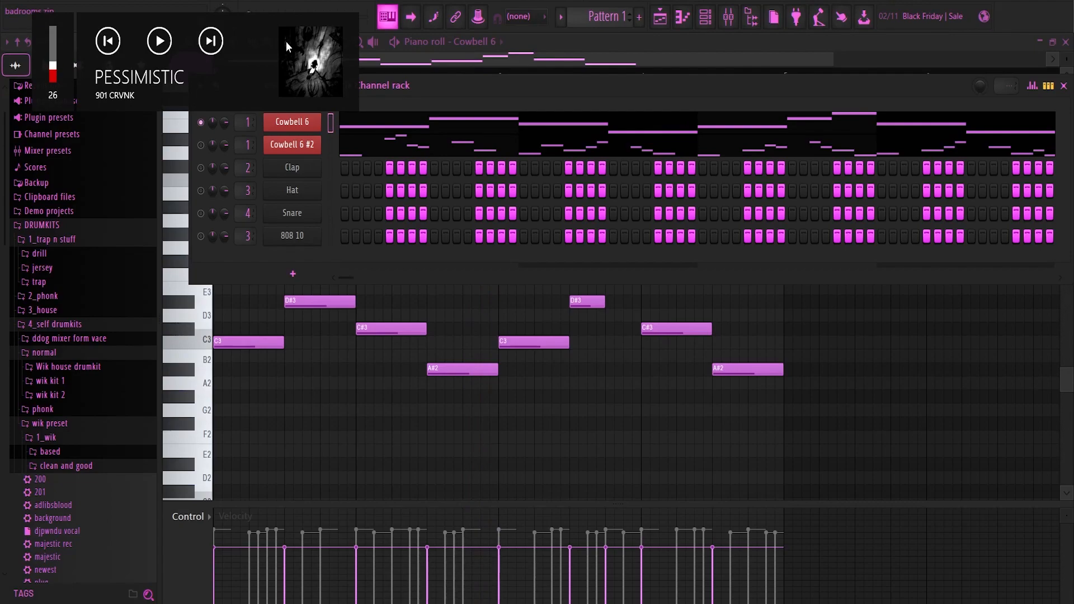
pyautogui.press('space')
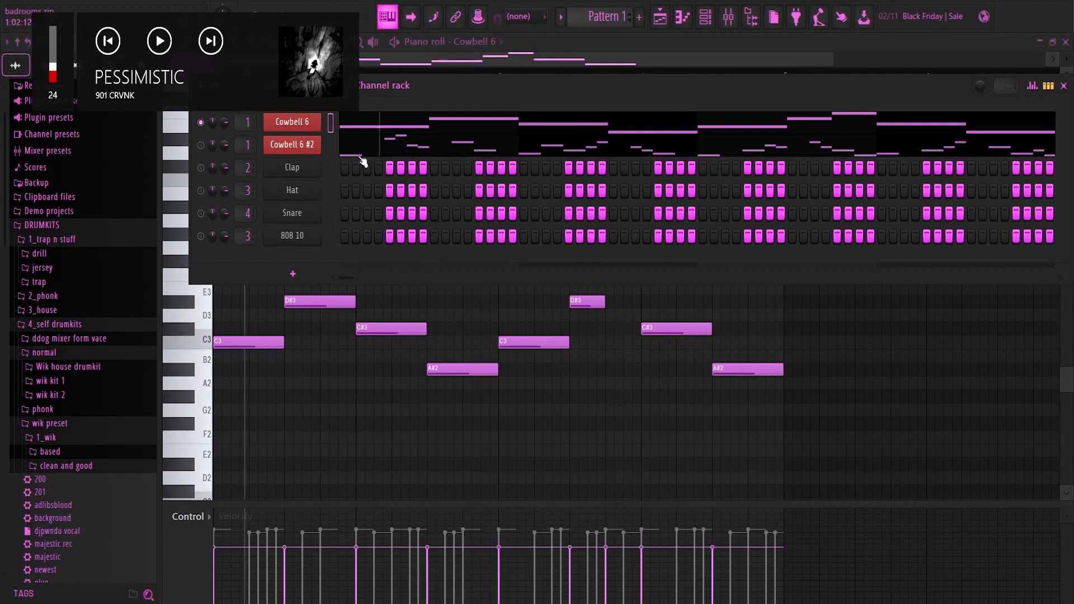
# Solo the Cowbell 6 #2 channel and show its notes enlarged in the piano roll.
pyautogui.scroll(2, 539, 436)
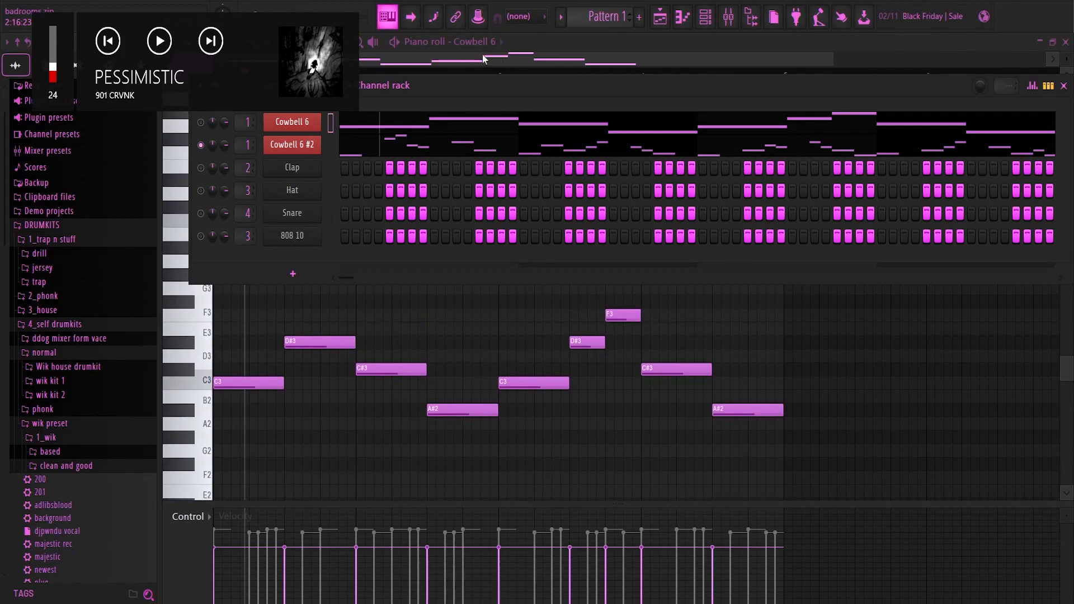
pyautogui.click(482, 43)
pyautogui.click(524, 294)
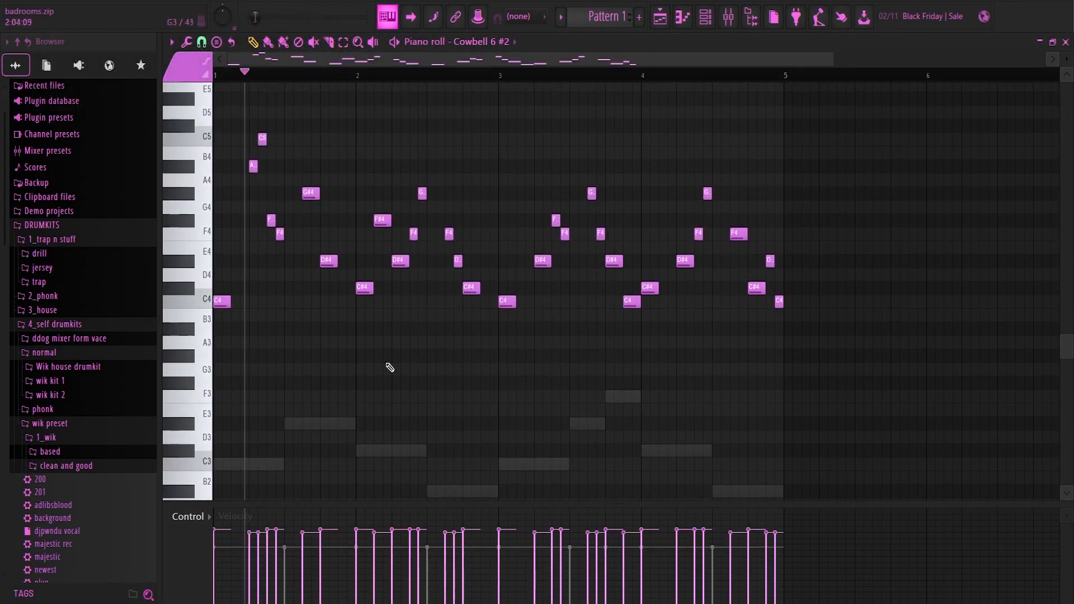
pyautogui.keyDown('ctrl'); pyautogui.scroll(3, 180, 324); pyautogui.keyUp('ctrl')
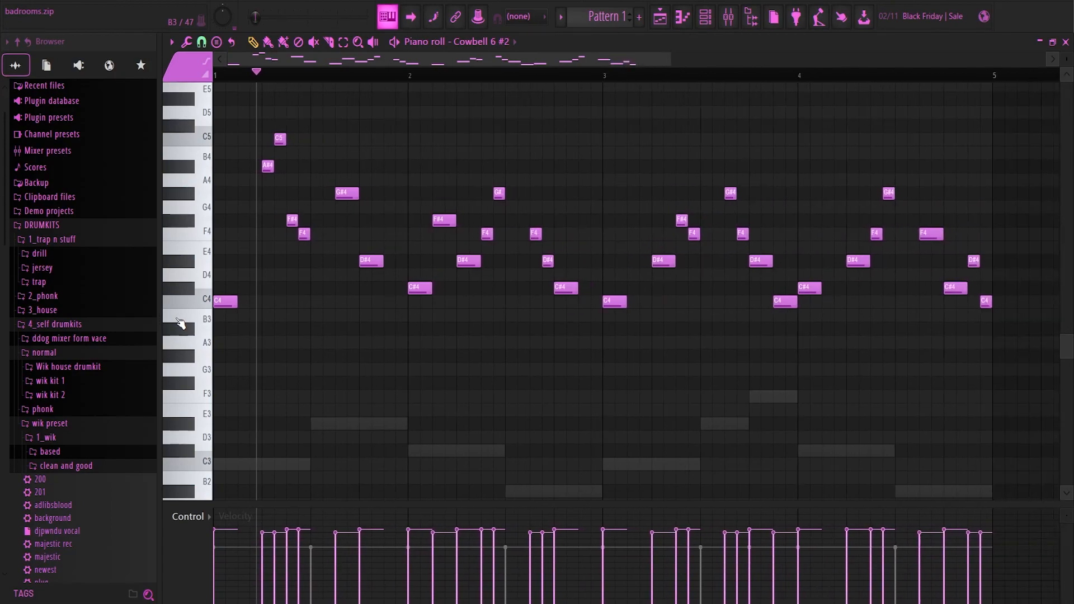
pyautogui.scroll(2, 683, 345)
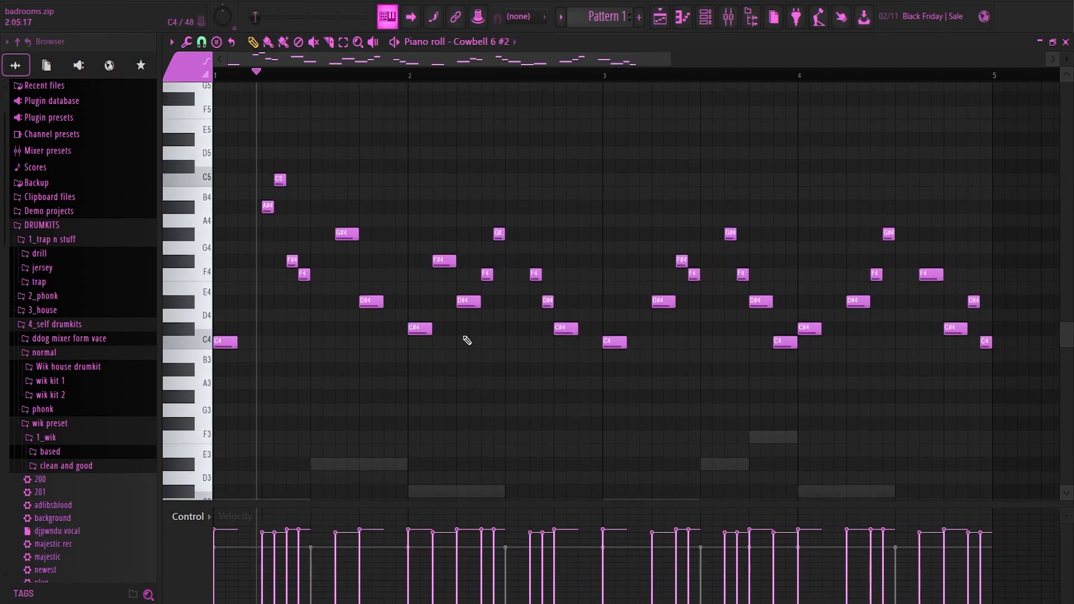
# Play the Cowbell 6 #2 melody from the start of the pattern and bring Cowbell 6 back into playback.
pyautogui.moveTo(250, 74); pyautogui.dragTo(136, 84)
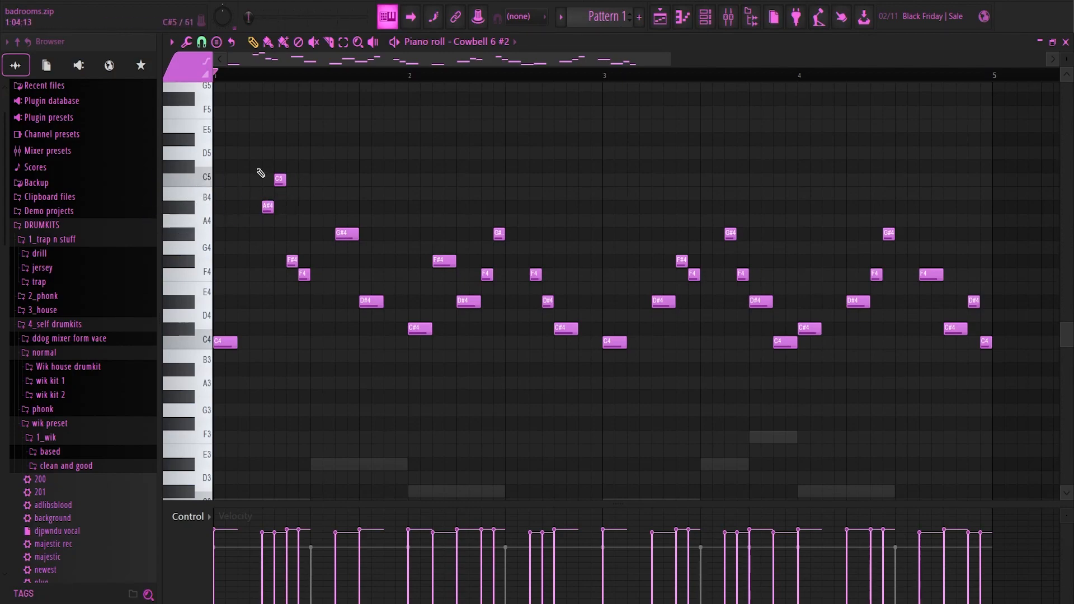
pyautogui.press('space')
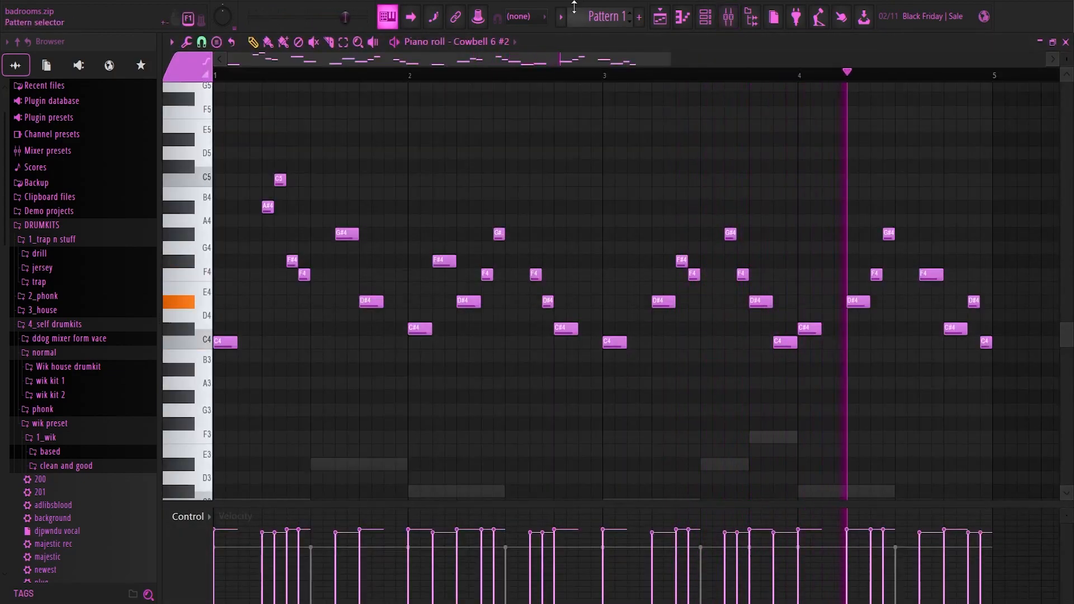
pyautogui.click(706, 18)
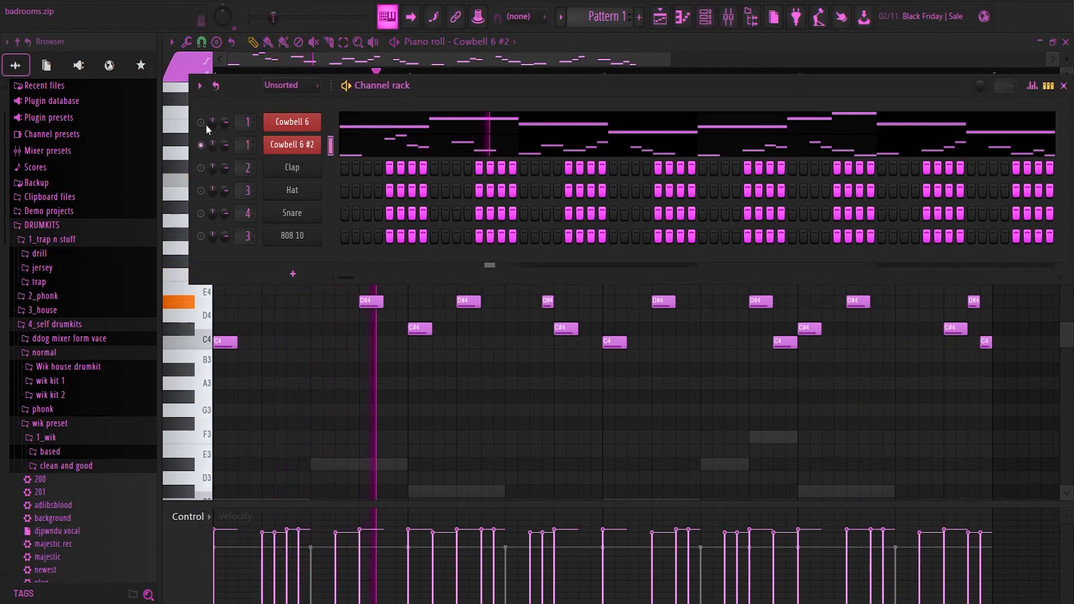
pyautogui.click(1064, 86)
pyautogui.scroll(-2, 744, 189)
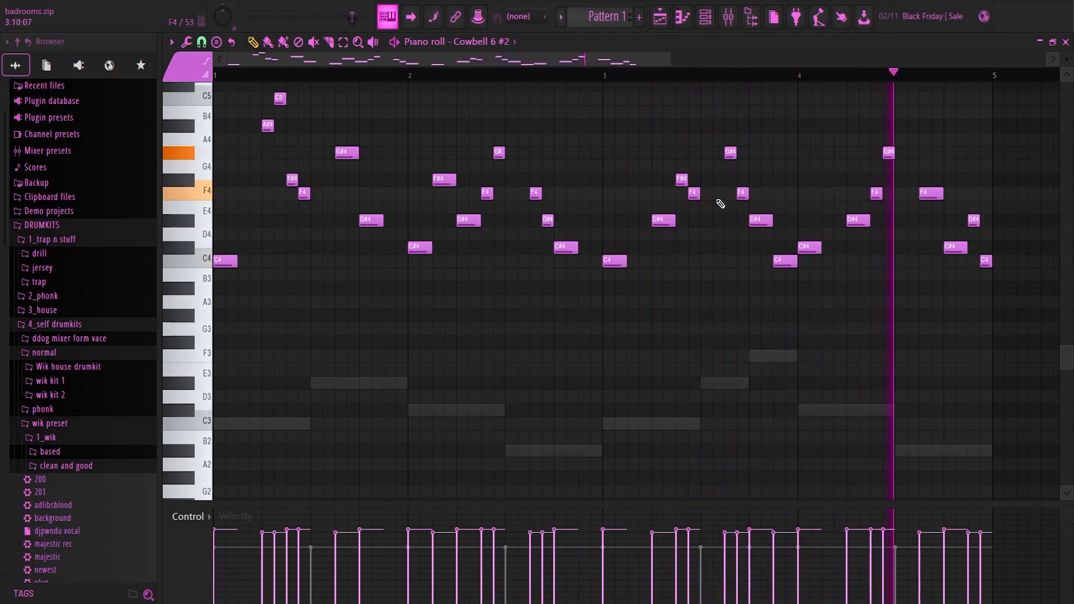
# Examine the Fruity parametric EQ 2 curve on mixer track Insert 1.
pyautogui.press('F9')
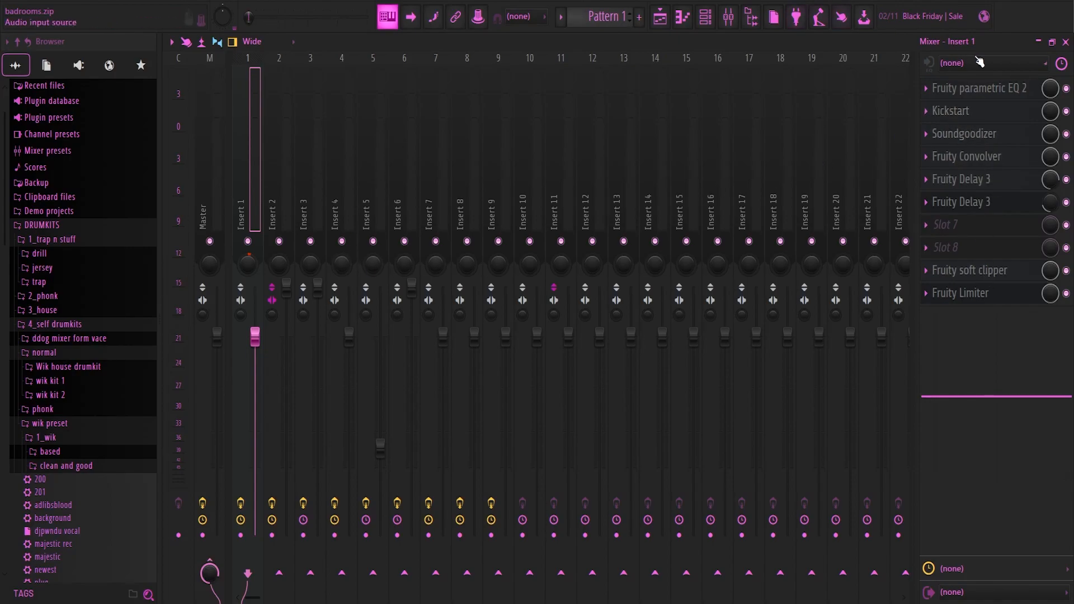
pyautogui.click(930, 88)
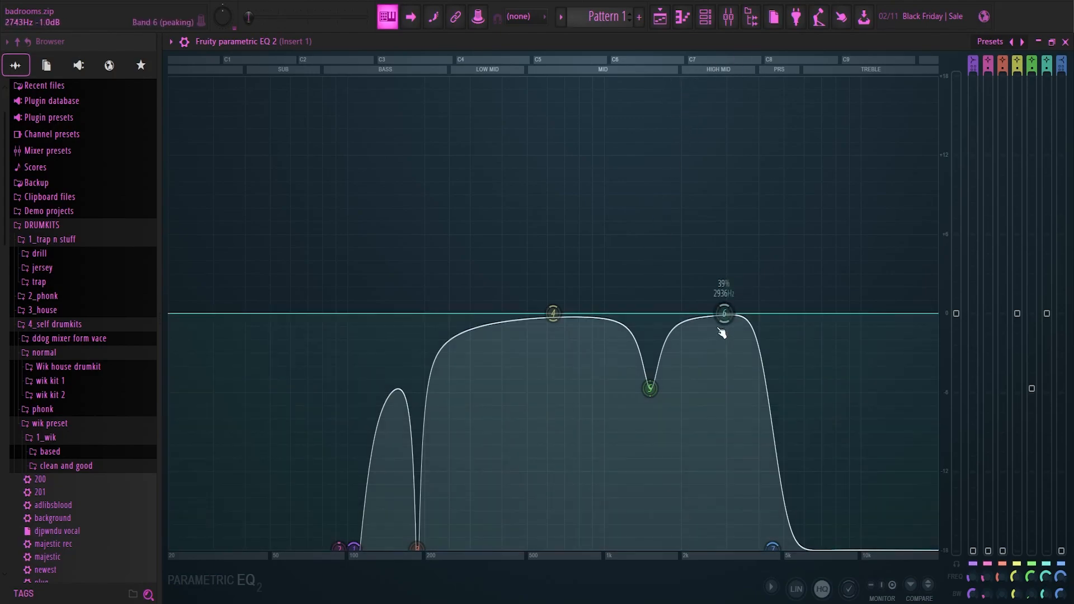
pyautogui.click(1066, 42)
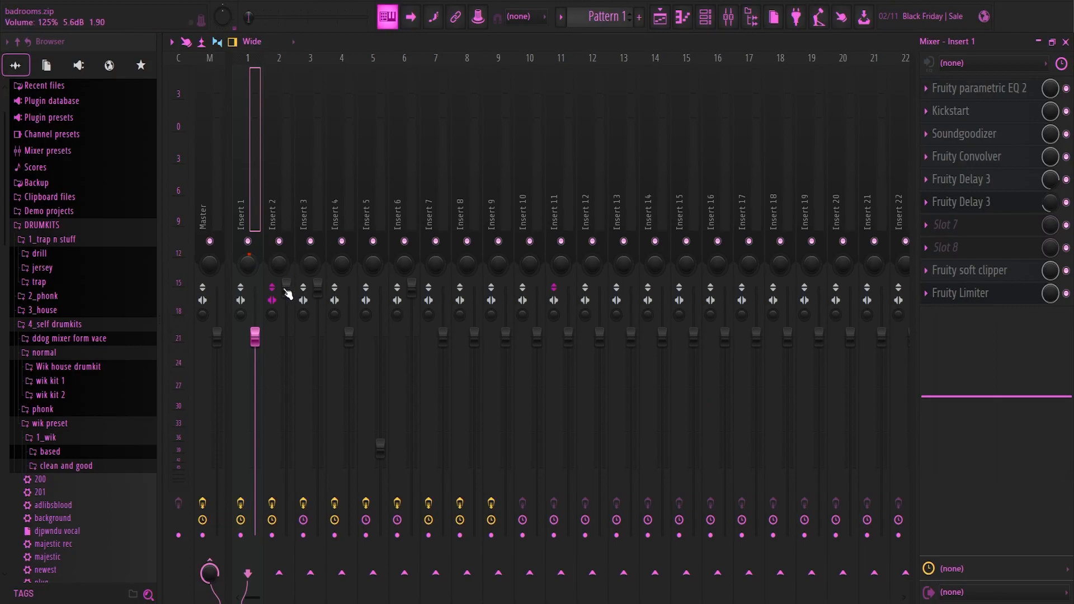
# Review the sampler settings of the Cowbell 6 channel, audition the sample and return to the mixer.
pyautogui.click(705, 17)
pyautogui.click(285, 123)
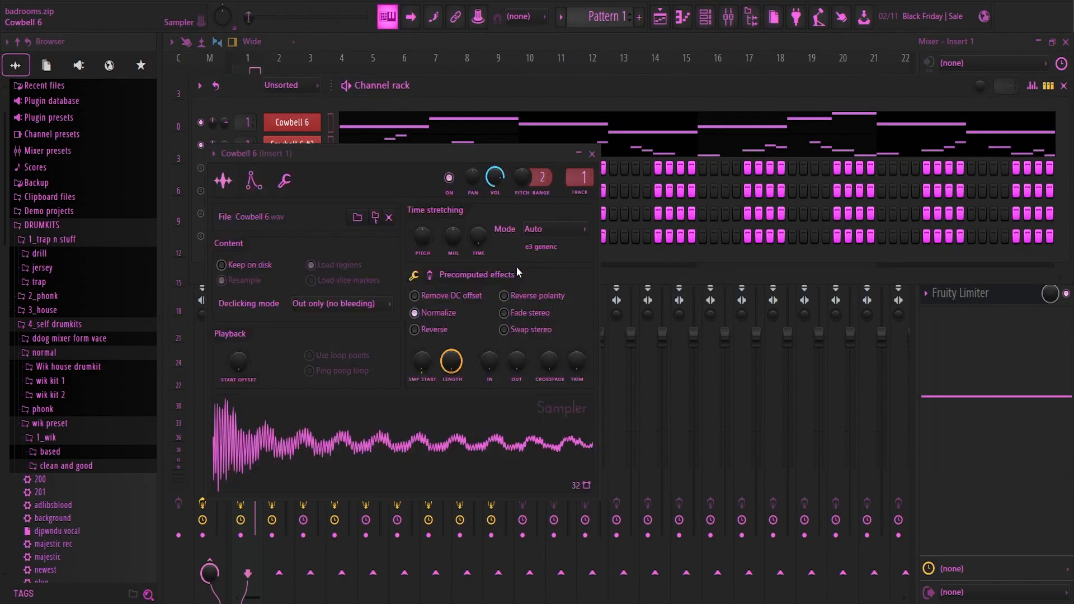
pyautogui.click(592, 154)
pyautogui.click(302, 122)
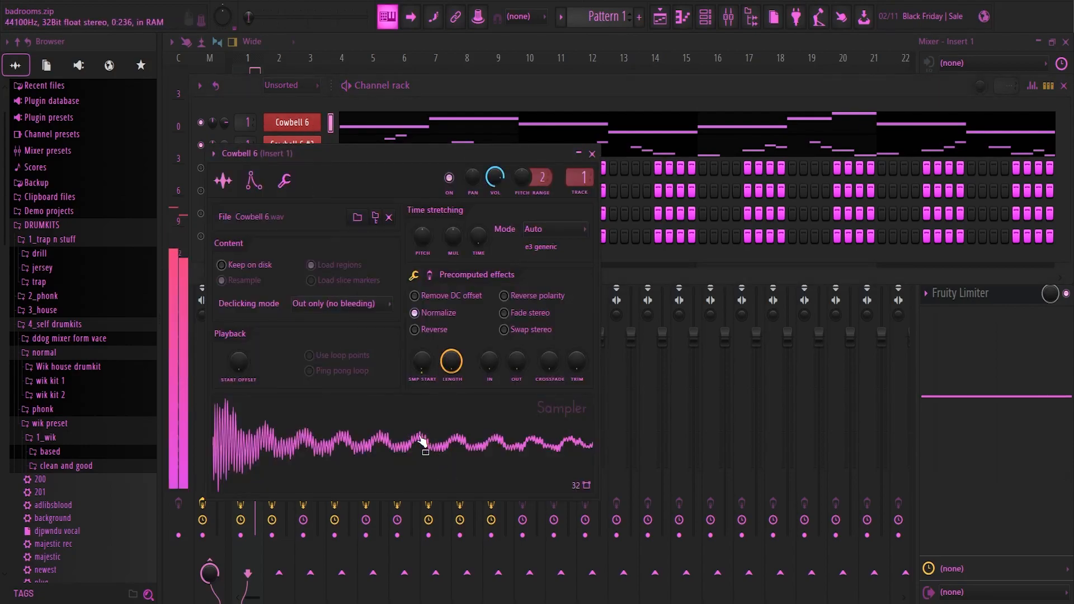
pyautogui.click(592, 154)
pyautogui.press('F6')
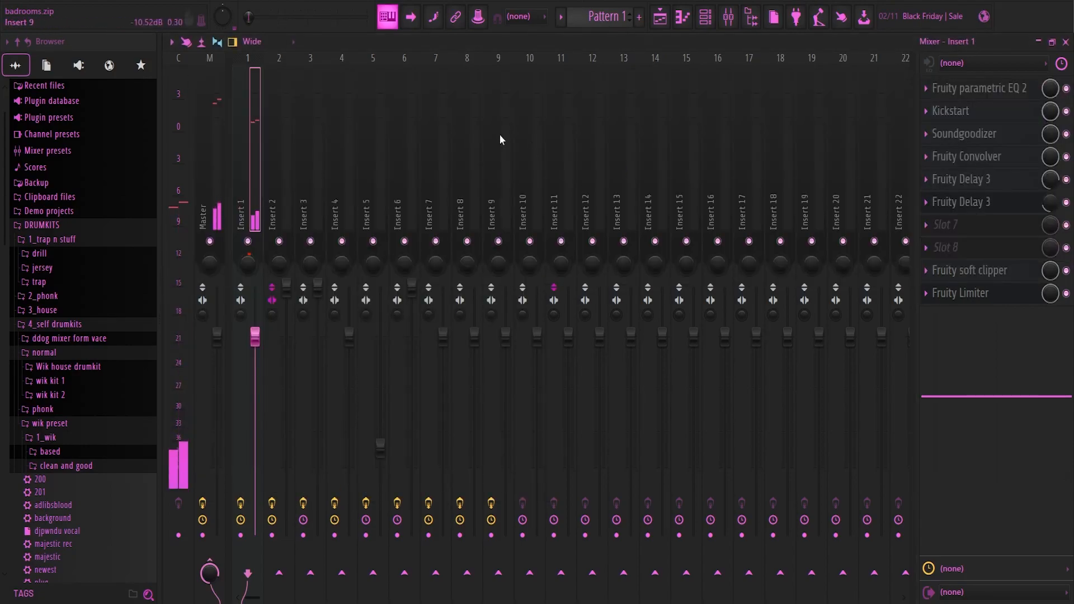
# Examine the Kickstart, Soundgoodizer and Fruity Convolver settings on Insert 1.
pyautogui.click(993, 113)
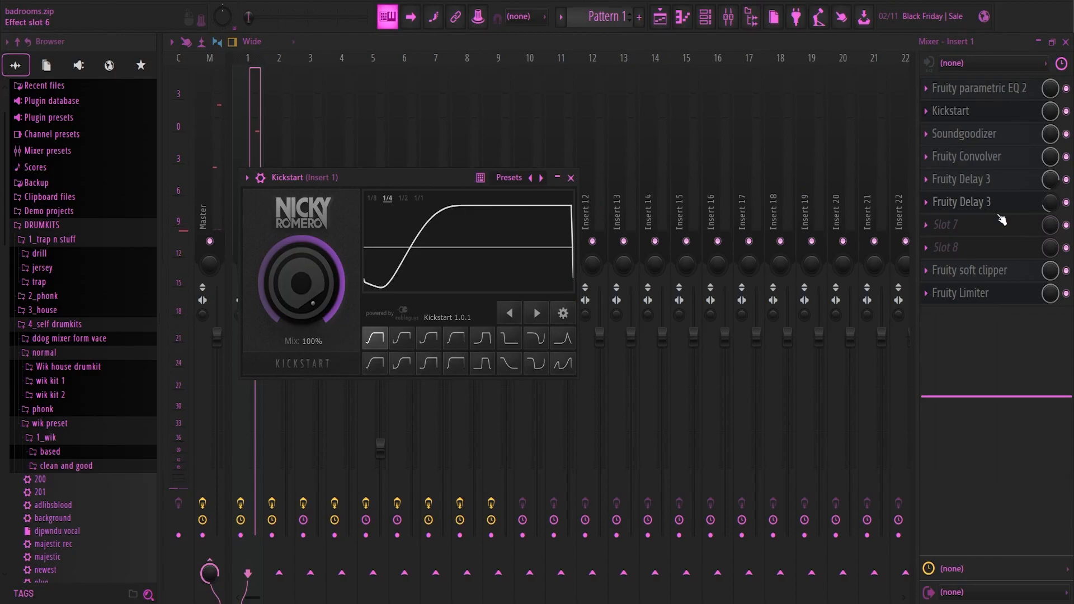
pyautogui.click(996, 118)
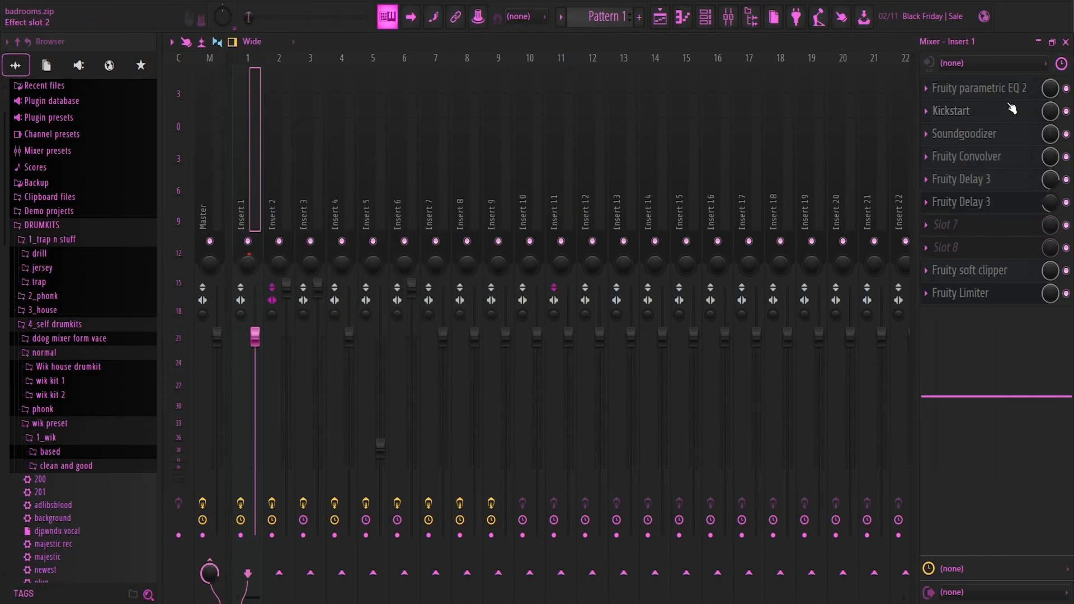
pyautogui.click(981, 135)
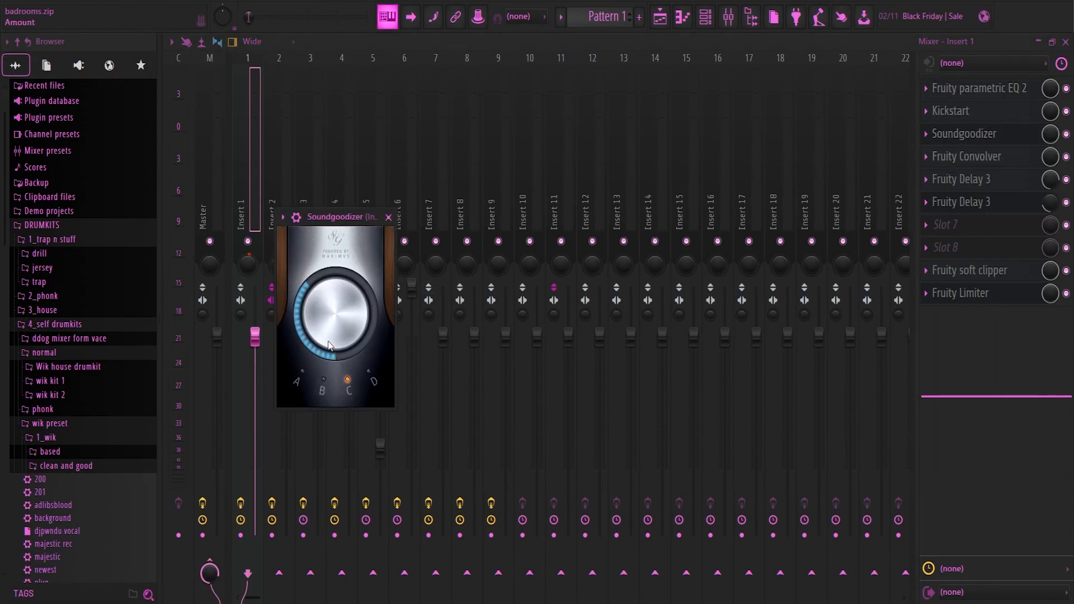
pyautogui.click(388, 217)
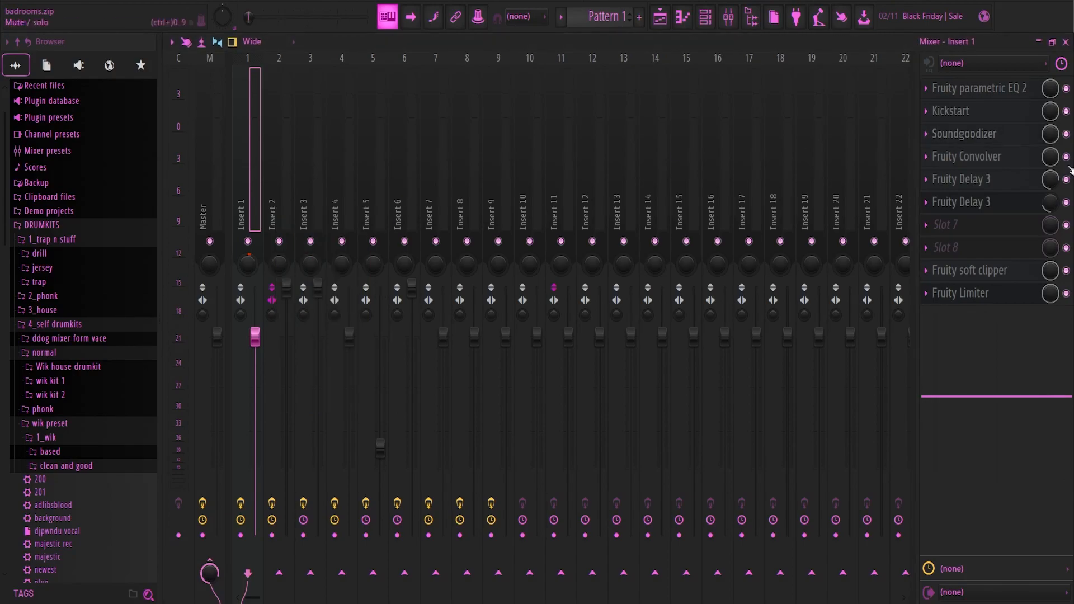
pyautogui.click(982, 162)
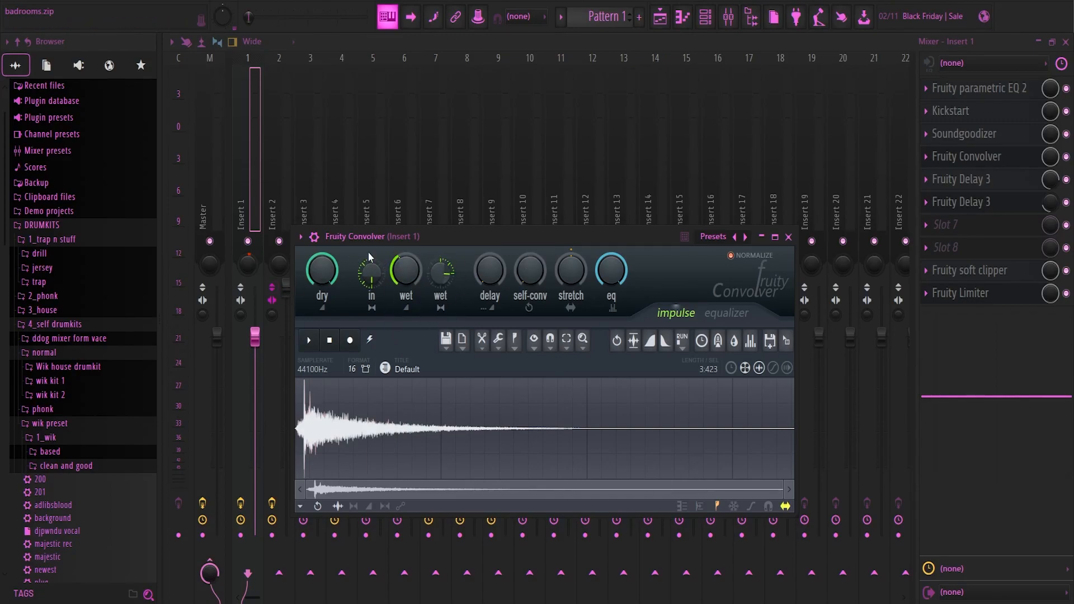
pyautogui.click(789, 237)
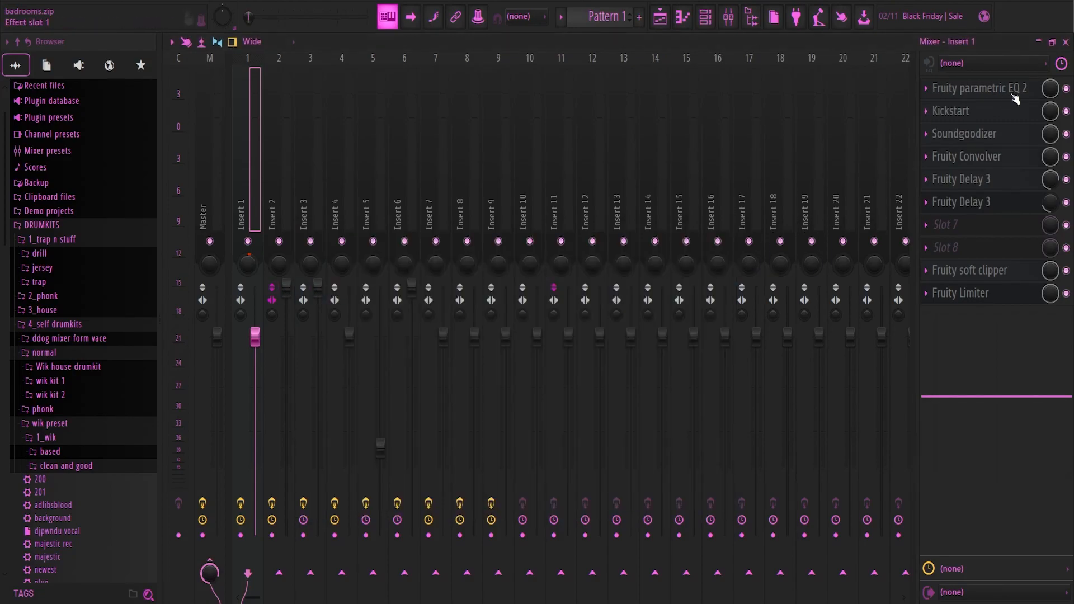
# Compare the settings of the two Fruity Delay 3 effects on Insert 1.
pyautogui.click(989, 184)
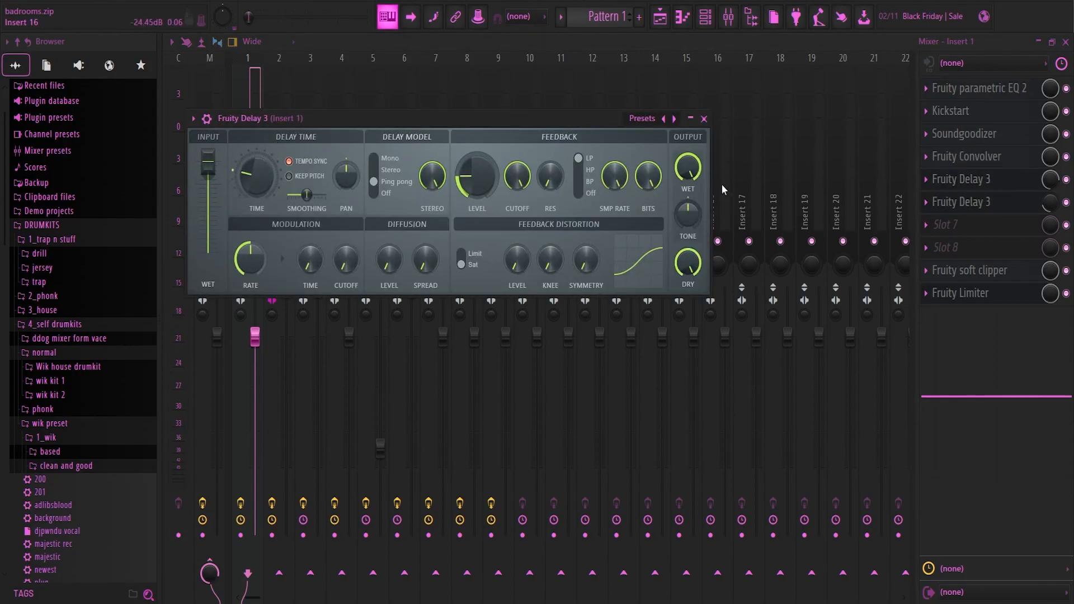
pyautogui.click(973, 190)
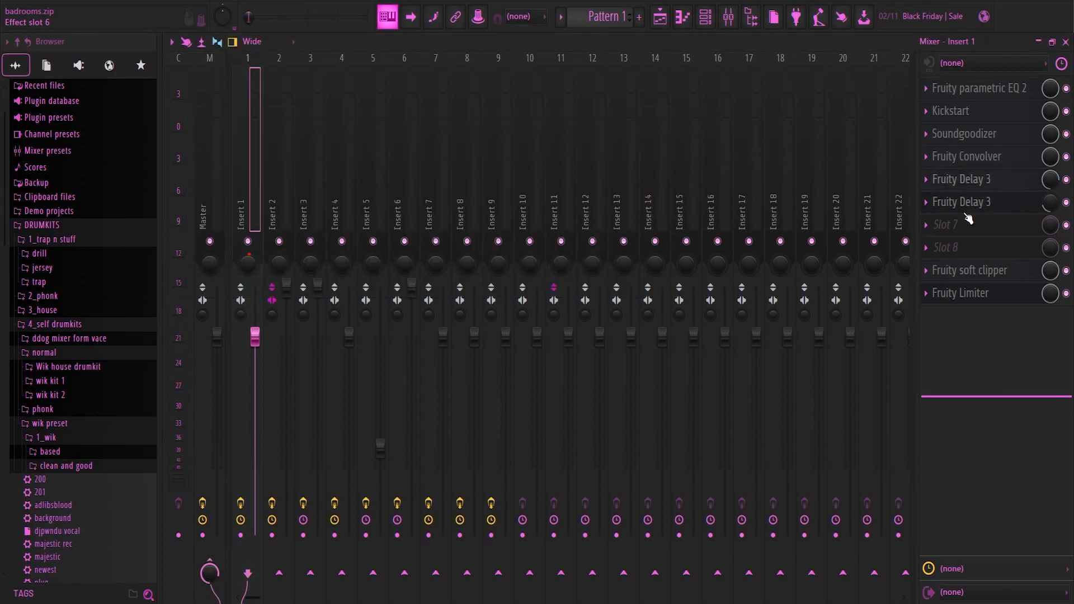
pyautogui.click(961, 213)
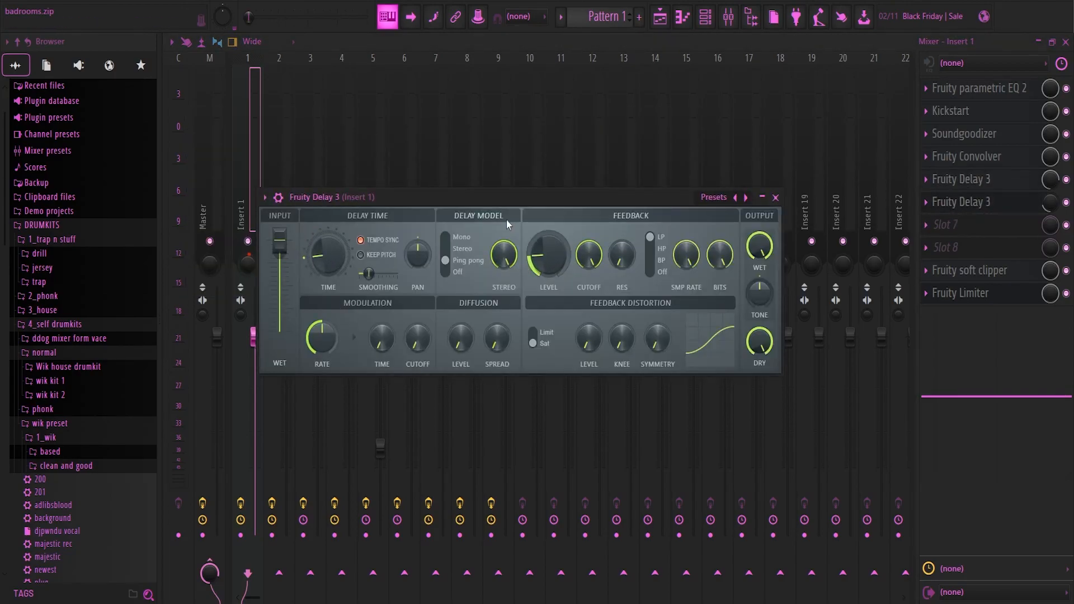
pyautogui.click(776, 198)
pyautogui.click(1011, 187)
pyautogui.click(1011, 186)
pyautogui.click(989, 183)
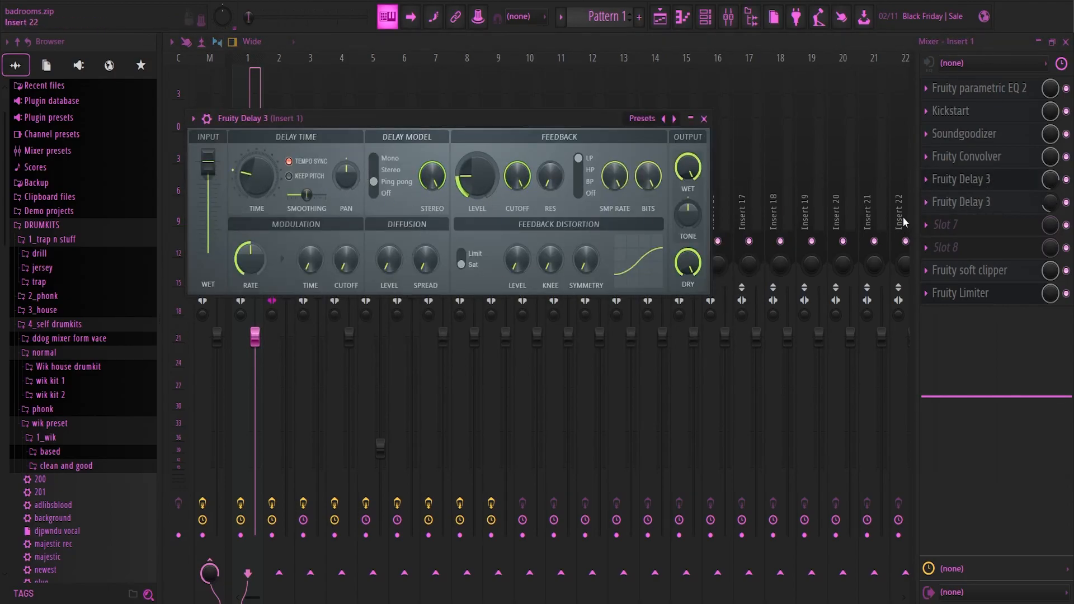
pyautogui.click(961, 203)
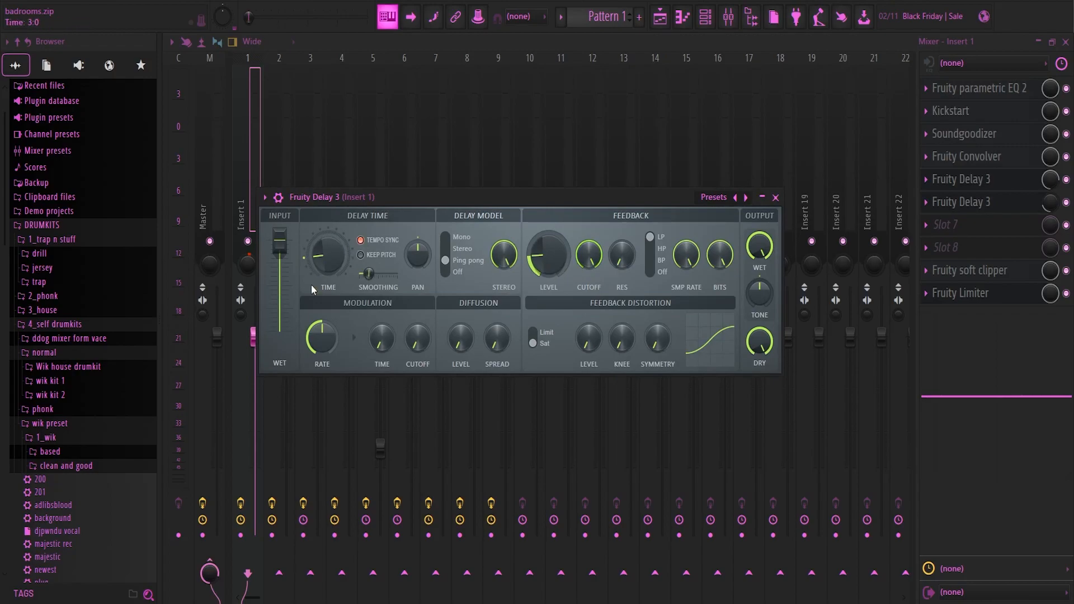
pyautogui.click(775, 198)
# Check the Fruity soft clipper and recheck the Fruity Convolver on Insert 1, moving on to mixer track Insert 2.
pyautogui.click(945, 270)
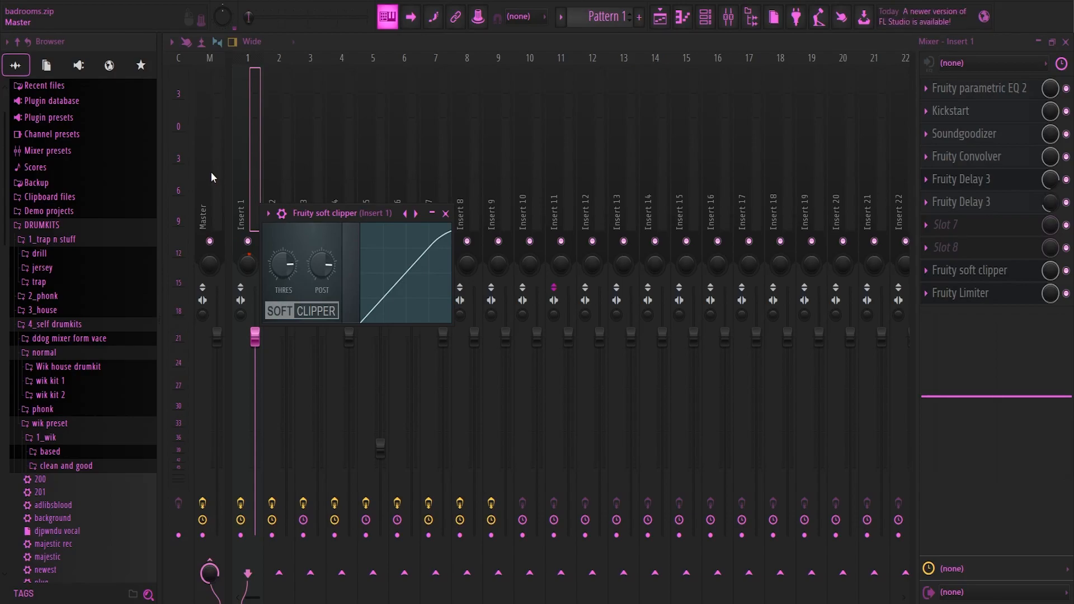
pyautogui.click(962, 271)
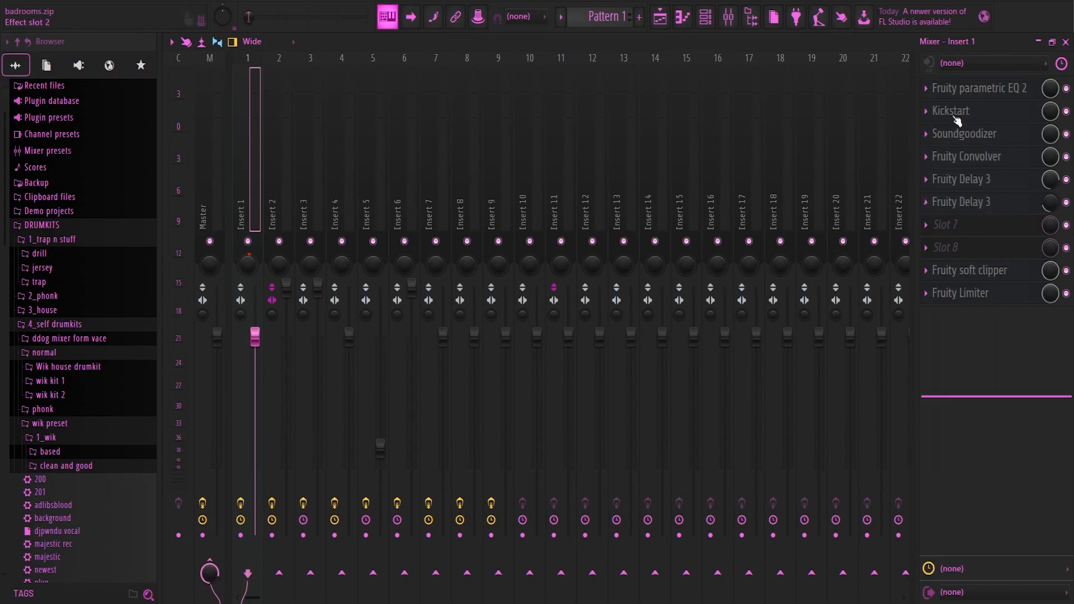
pyautogui.click(974, 163)
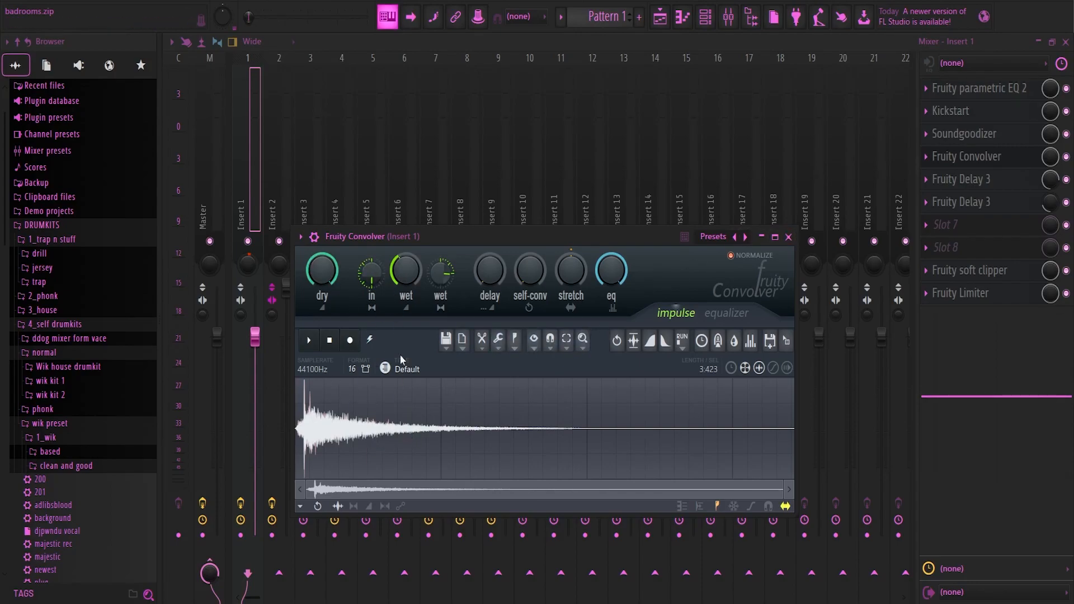
pyautogui.click(789, 237)
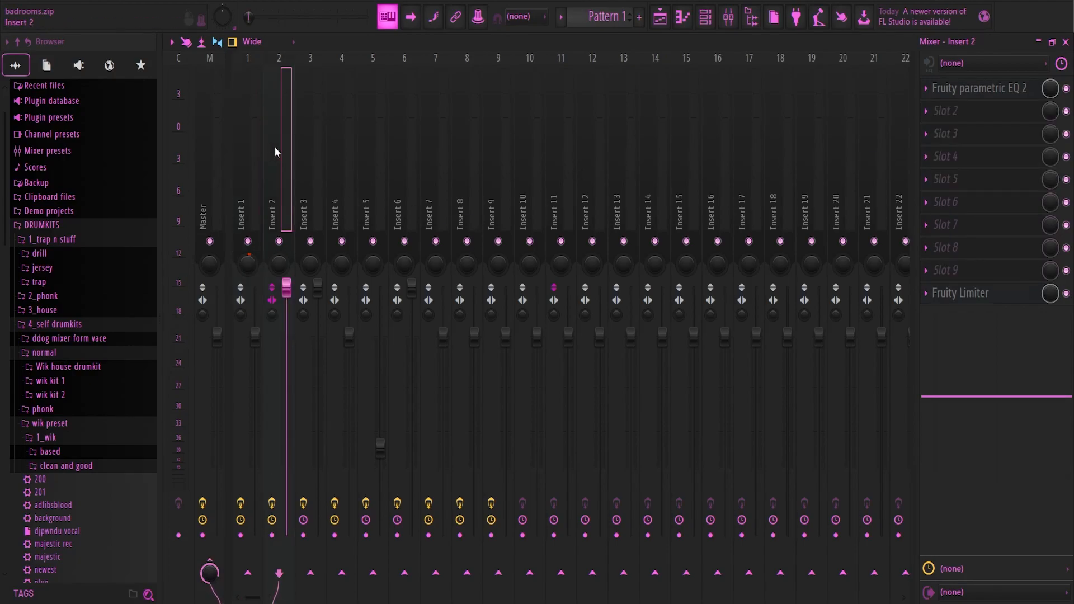
# Return to the playlist, examine the intro arrangement and the Master volume automation on Track 9, and set the playhead to bar 1.
pyautogui.click(1065, 42)
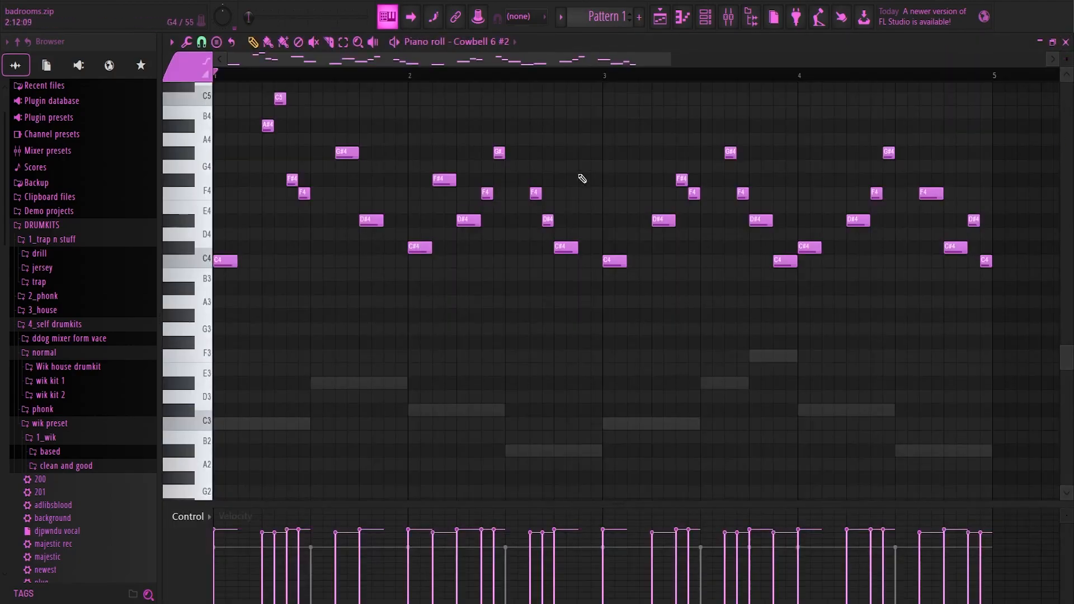
pyautogui.click(1065, 42)
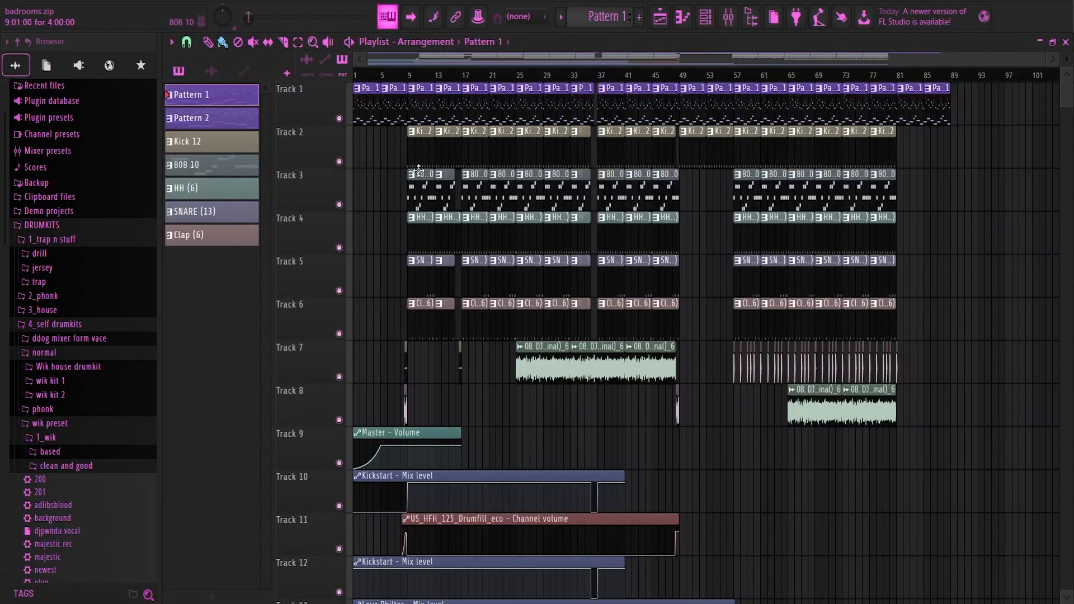
pyautogui.scroll(5, 409, 160)
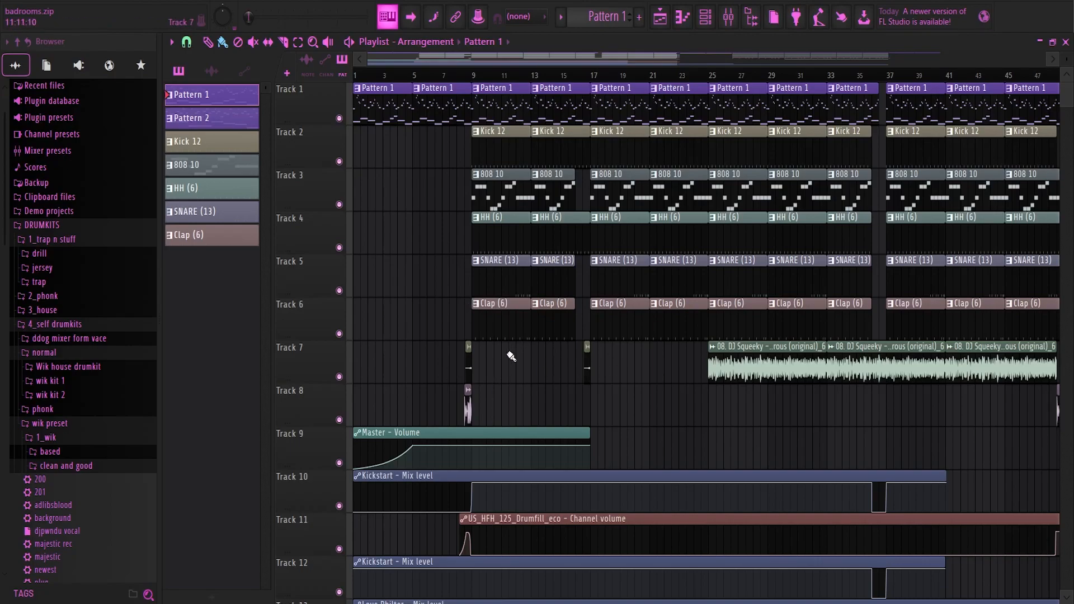
pyautogui.keyDown('ctrl'); pyautogui.scroll(-5, 521, 356); pyautogui.keyUp('ctrl')
pyautogui.scroll(-3, 712, 492)
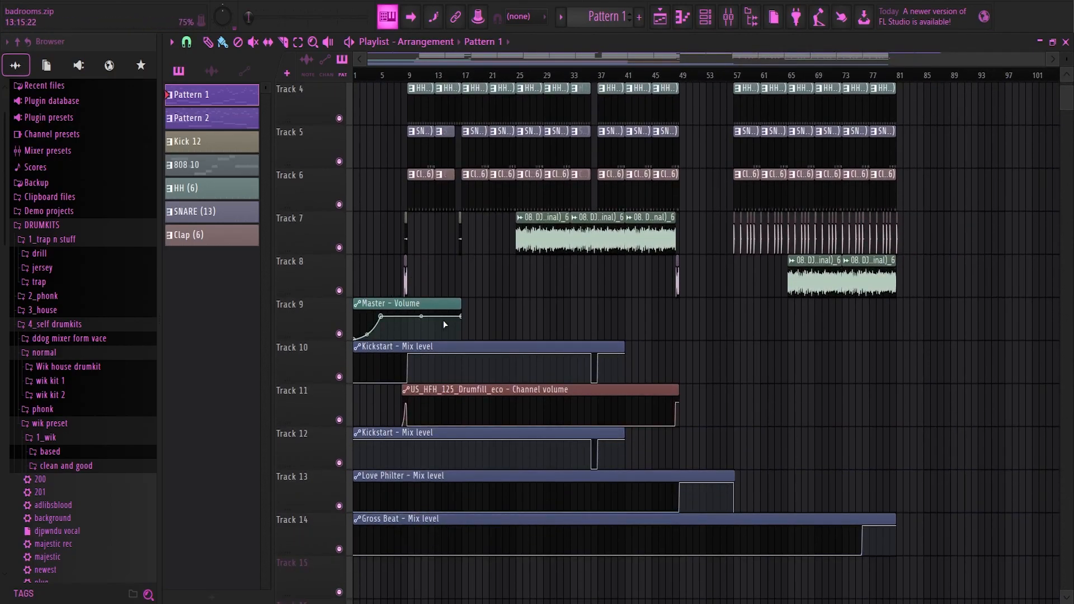
pyautogui.keyDown('ctrl'); pyautogui.scroll(6, 418, 315); pyautogui.keyUp('ctrl')
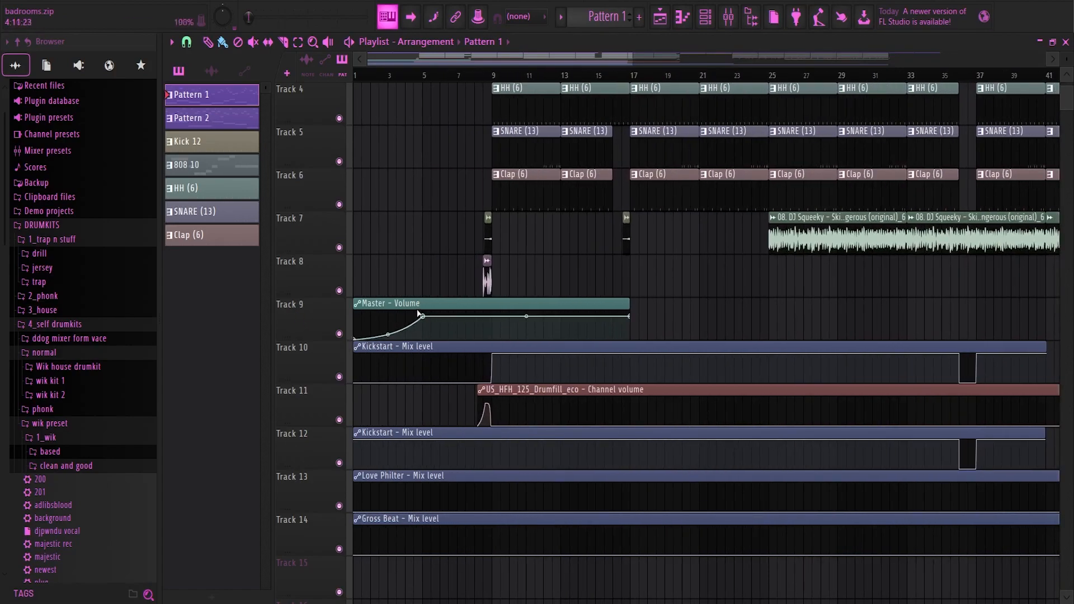
pyautogui.moveTo(355, 77)
pyautogui.mouseDown()
pyautogui.moveTo(421, 85)
pyautogui.moveTo(338, 87)
pyautogui.mouseUp()
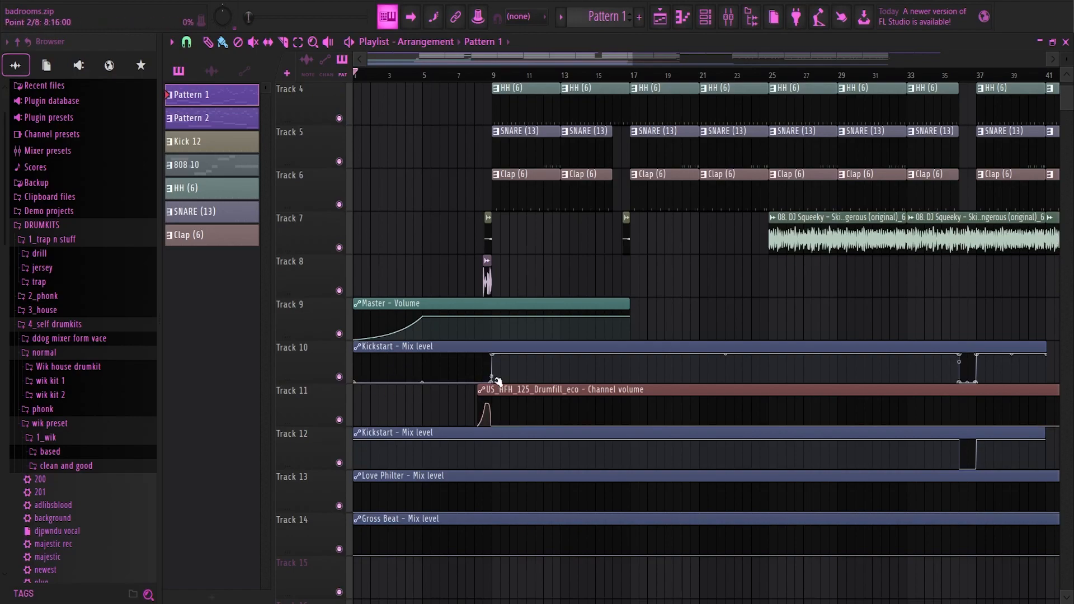
# Examine the Kickstart mix level automation on Track 10 against the full arrangement.
pyautogui.keyDown('ctrl'); pyautogui.scroll(-5, 619, 365); pyautogui.keyUp('ctrl')
pyautogui.scroll(3, 660, 360)
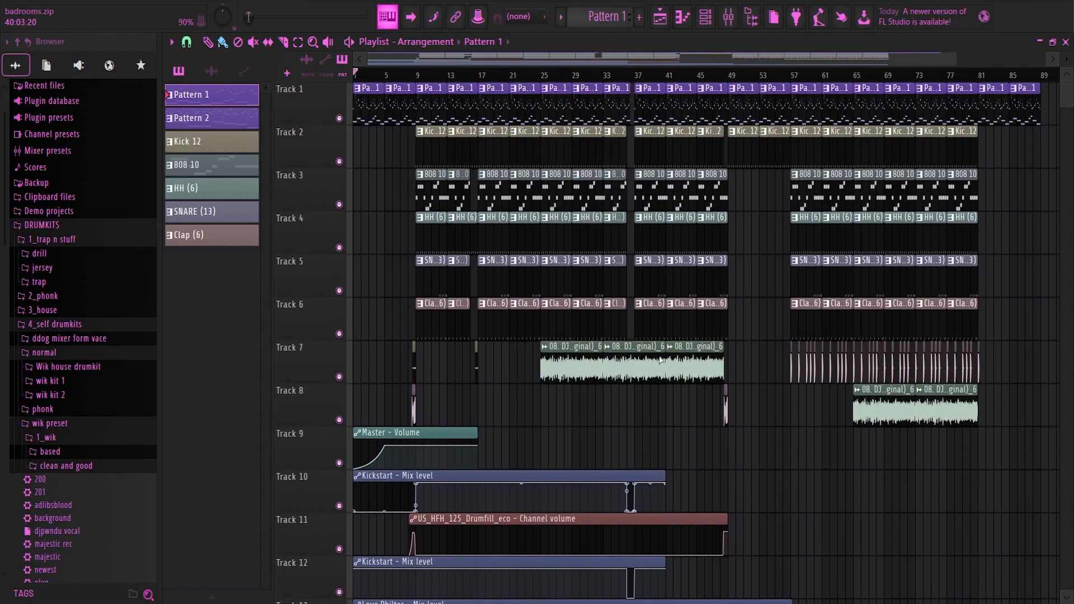
pyautogui.scroll(-3, 660, 360)
pyautogui.keyDown('ctrl'); pyautogui.scroll(3, 422, 416); pyautogui.keyUp('ctrl')
pyautogui.keyDown('ctrl'); pyautogui.scroll(-1, 674, 425); pyautogui.keyUp('ctrl')
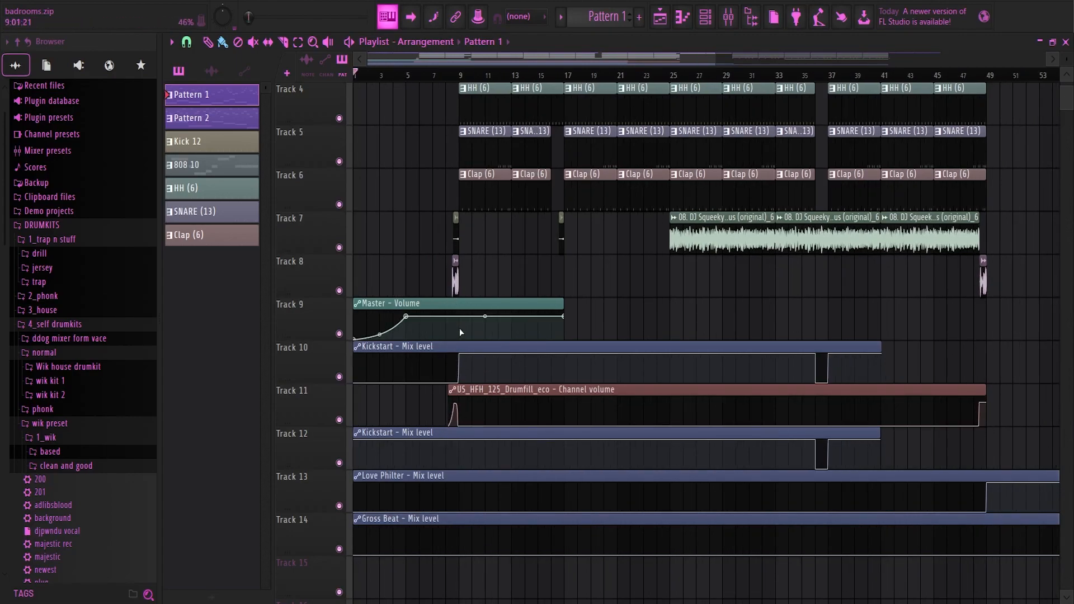
# Examine the Kickstart mix level automation on Track 12, including its dip before bar 37.
pyautogui.keyDown('ctrl'); pyautogui.scroll(-3, 682, 442); pyautogui.keyUp('ctrl')
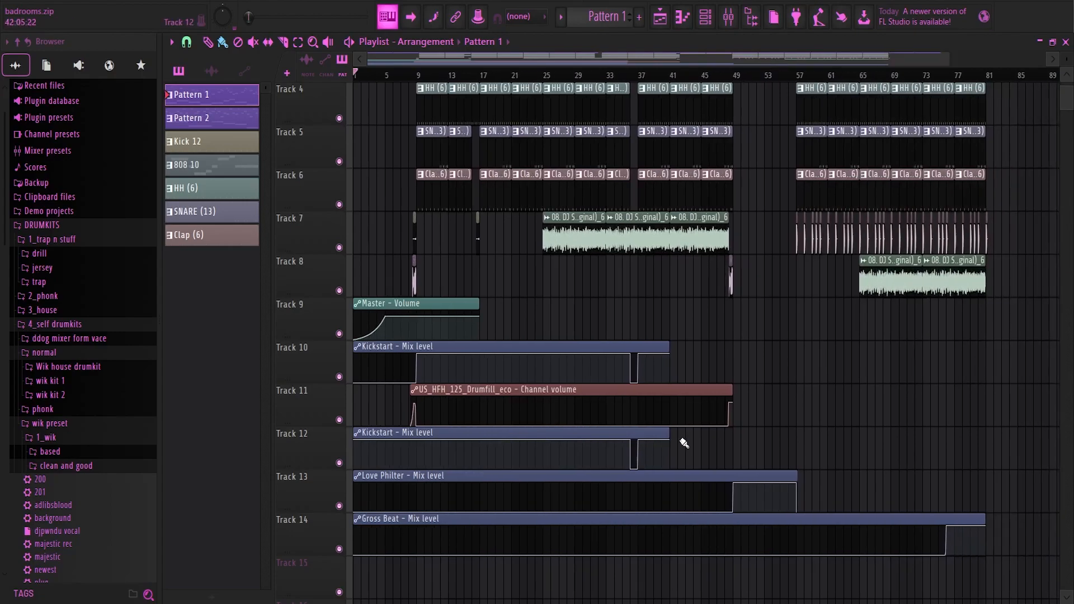
pyautogui.keyDown('ctrl'); pyautogui.scroll(3, 684, 443); pyautogui.keyUp('ctrl')
pyautogui.keyDown('ctrl'); pyautogui.scroll(-2, 517, 461); pyautogui.keyUp('ctrl')
pyautogui.keyDown('ctrl'); pyautogui.scroll(2, 521, 463); pyautogui.keyUp('ctrl')
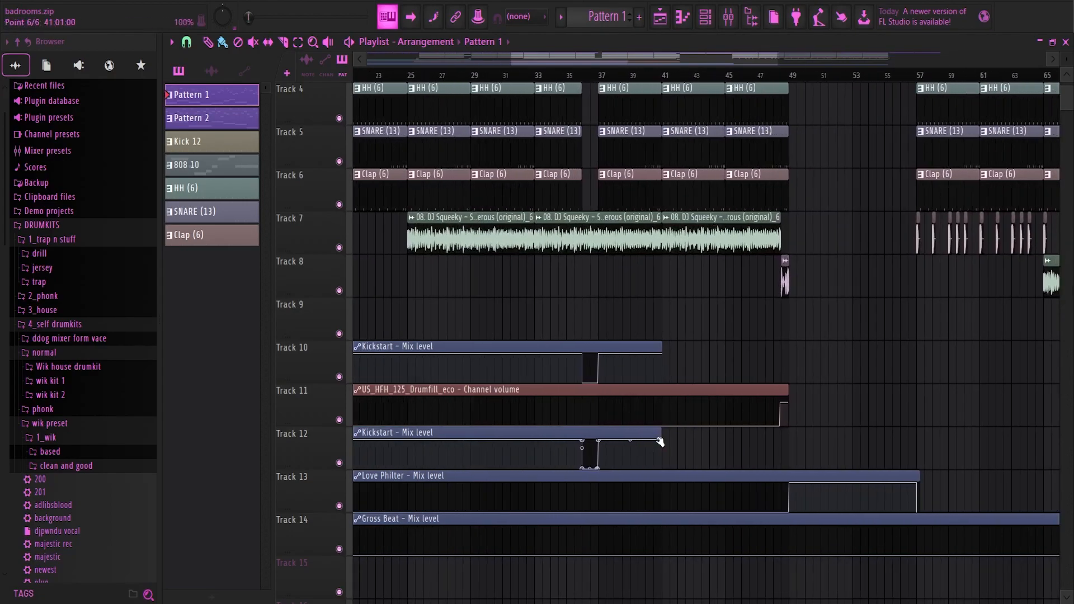
pyautogui.keyDown('ctrl'); pyautogui.scroll(2, 659, 444); pyautogui.keyUp('ctrl')
pyautogui.keyDown('ctrl'); pyautogui.scroll(-4, 550, 296); pyautogui.keyUp('ctrl')
pyautogui.keyDown('ctrl'); pyautogui.scroll(-2, 492, 578); pyautogui.keyUp('ctrl')
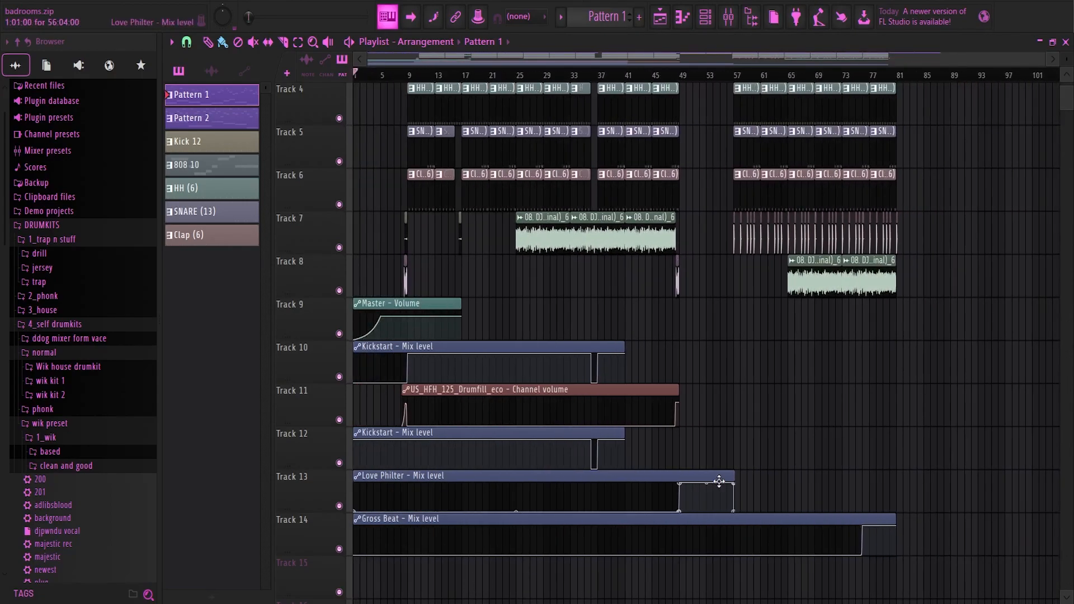
# Play the song from bar 49 to hear the Love Philter mix level automation on Track 13.
pyautogui.keyDown('ctrl'); pyautogui.scroll(2, 720, 494); pyautogui.keyUp('ctrl')
pyautogui.keyDown('ctrl'); pyautogui.scroll(1, 705, 90); pyautogui.keyUp('ctrl')
pyautogui.scroll(3, 704, 112)
pyautogui.click(645, 76)
pyautogui.scroll(-3, 723, 469)
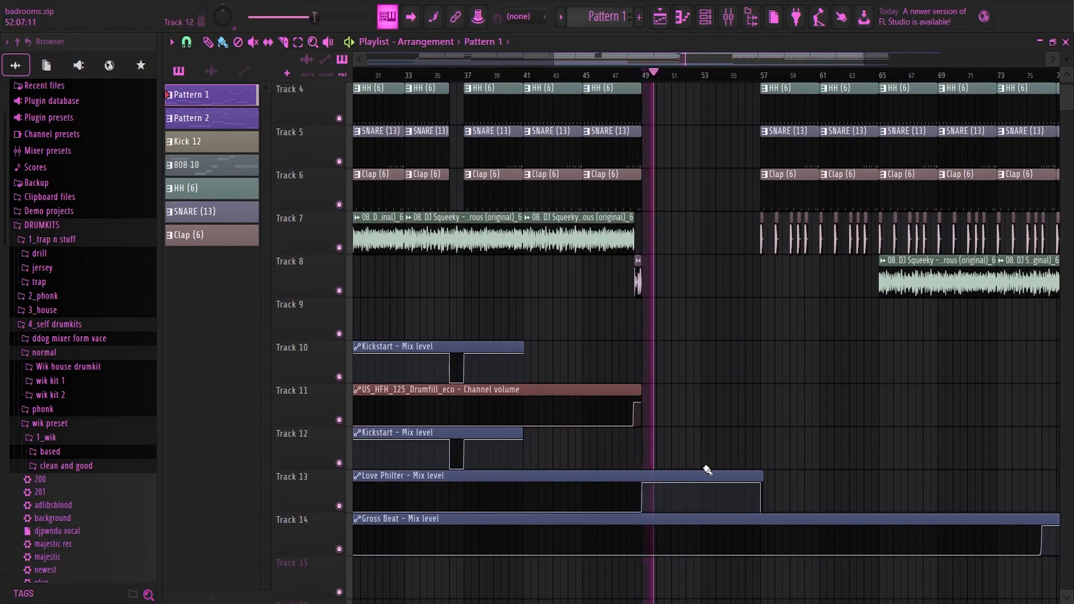
pyautogui.keyDown('ctrl'); pyautogui.scroll(-3, 695, 463); pyautogui.keyUp('ctrl')
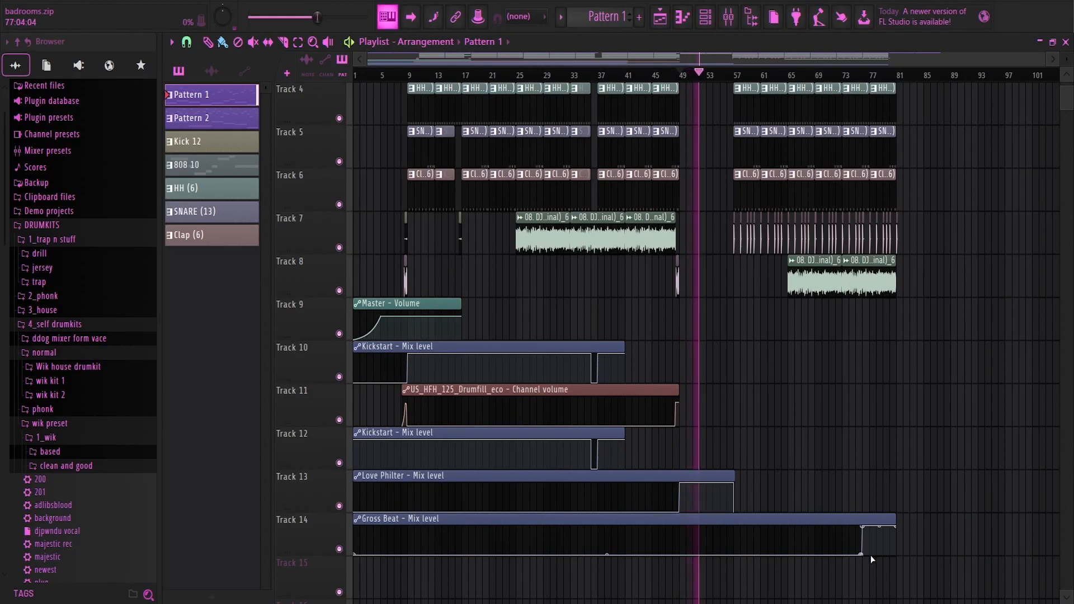
# Examine the Gross Beat mix level automation on Track 14 and play the ending around bar 78.
pyautogui.scroll(-1, 884, 506)
pyautogui.keyDown('ctrl'); pyautogui.scroll(2, 923, 506); pyautogui.keyUp('ctrl')
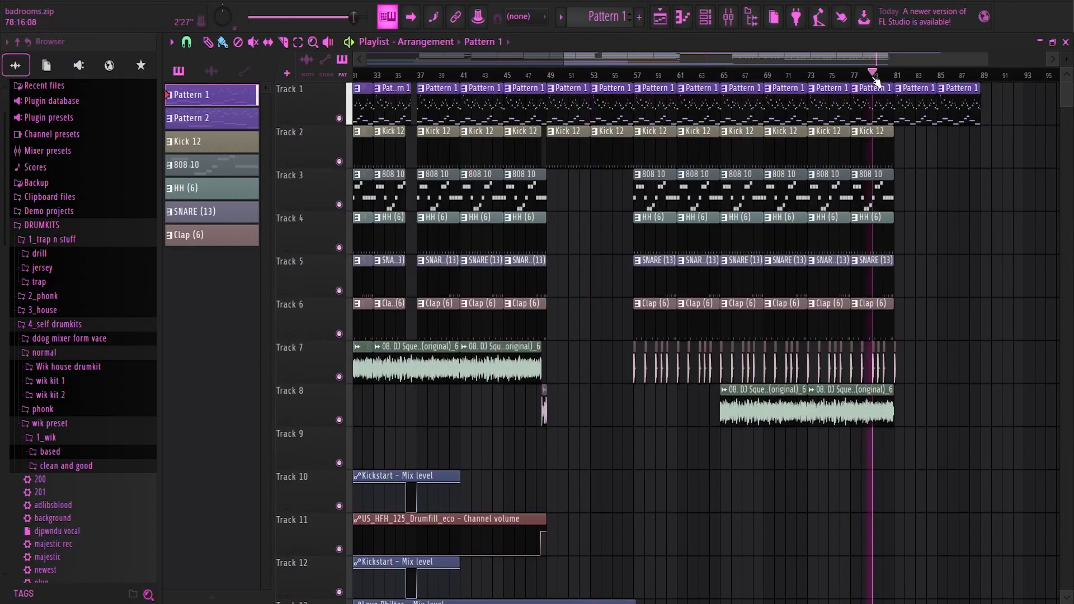
pyautogui.keyDown('ctrl'); pyautogui.scroll(2, 428, 379); pyautogui.keyUp('ctrl')
pyautogui.scroll(4, 429, 380)
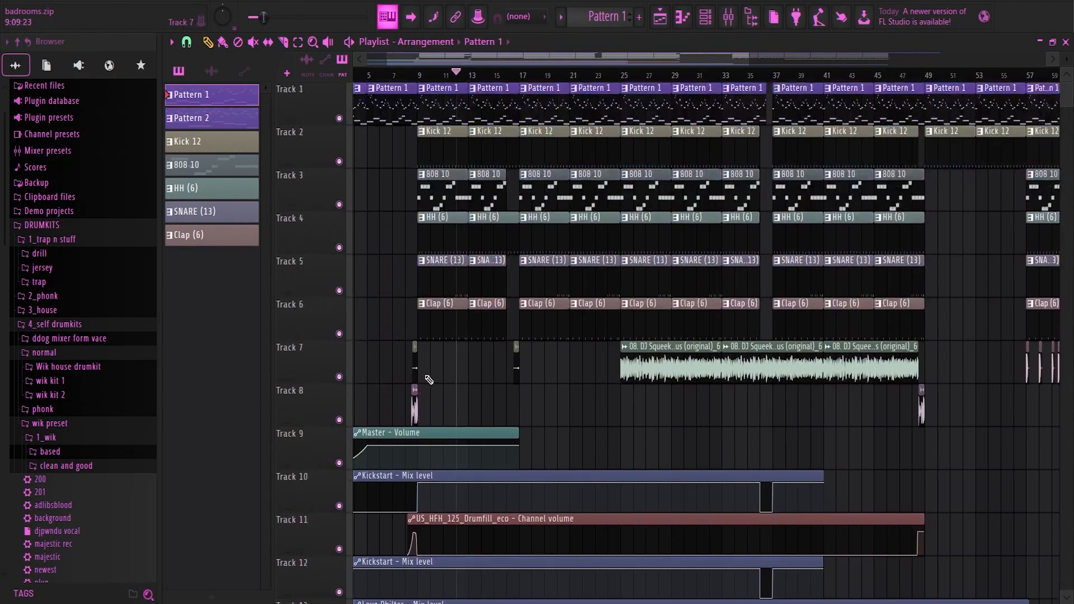
# Move the playhead to just before bar 9, where the drums enter.
pyautogui.keyDown('ctrl'); pyautogui.scroll(1, 330, 383); pyautogui.keyUp('ctrl')
pyautogui.keyDown('ctrl'); pyautogui.scroll(1, 330, 384); pyautogui.keyUp('ctrl')
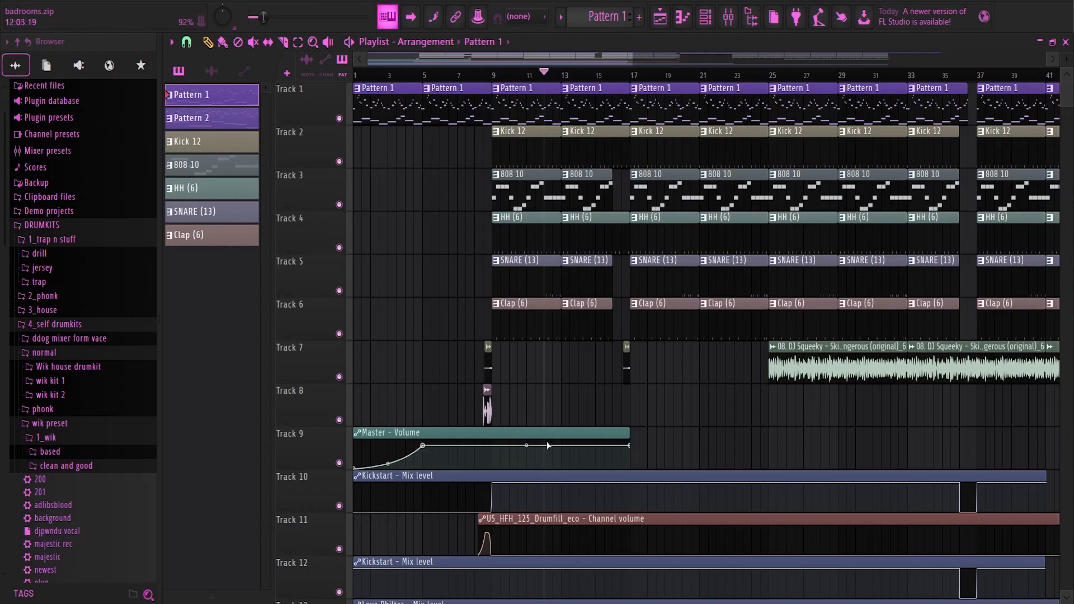
pyautogui.moveTo(515, 75); pyautogui.dragTo(483, 76)
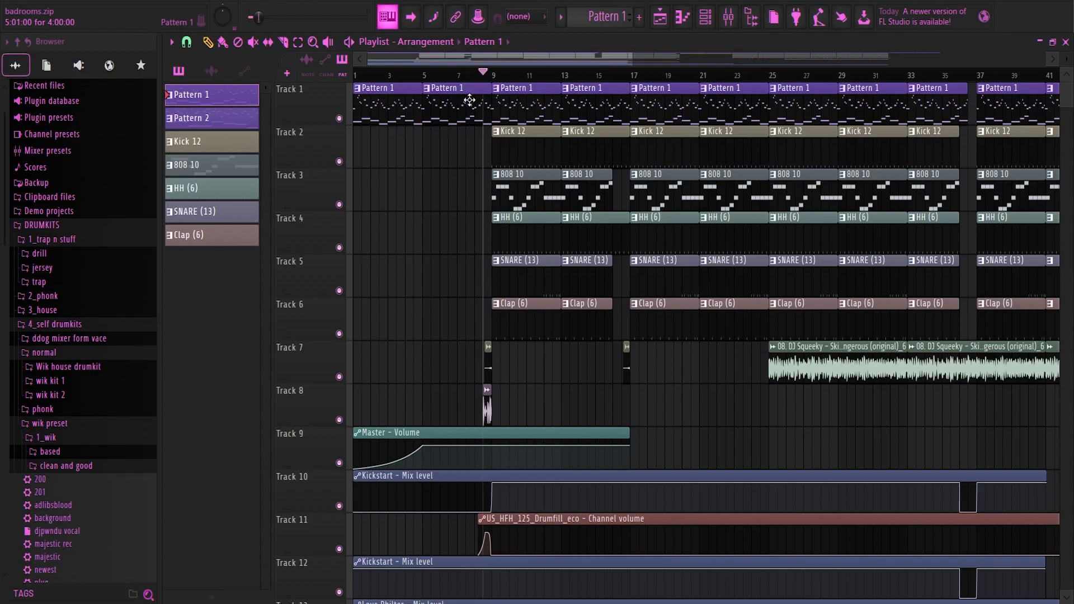
# Open the Kick 12 pattern in the piano roll, examine its notes and play the pattern.
pyautogui.doubleClick(525, 153)
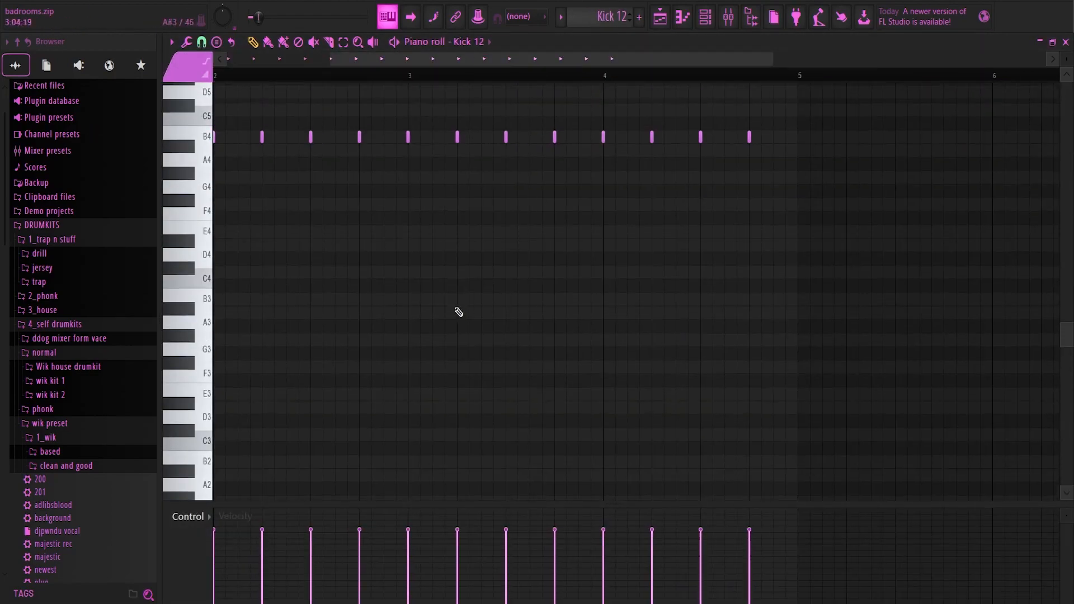
pyautogui.scroll(6, 228, 281)
pyautogui.scroll(3, 237, 252)
pyautogui.scroll(-5, 241, 246)
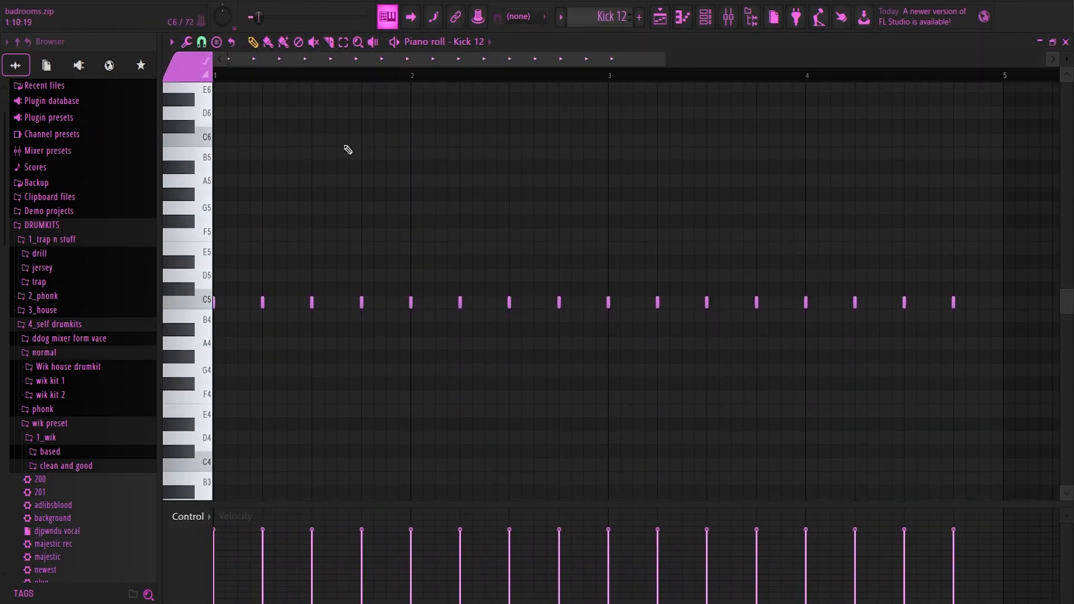
pyautogui.scroll(-2, 396, 148)
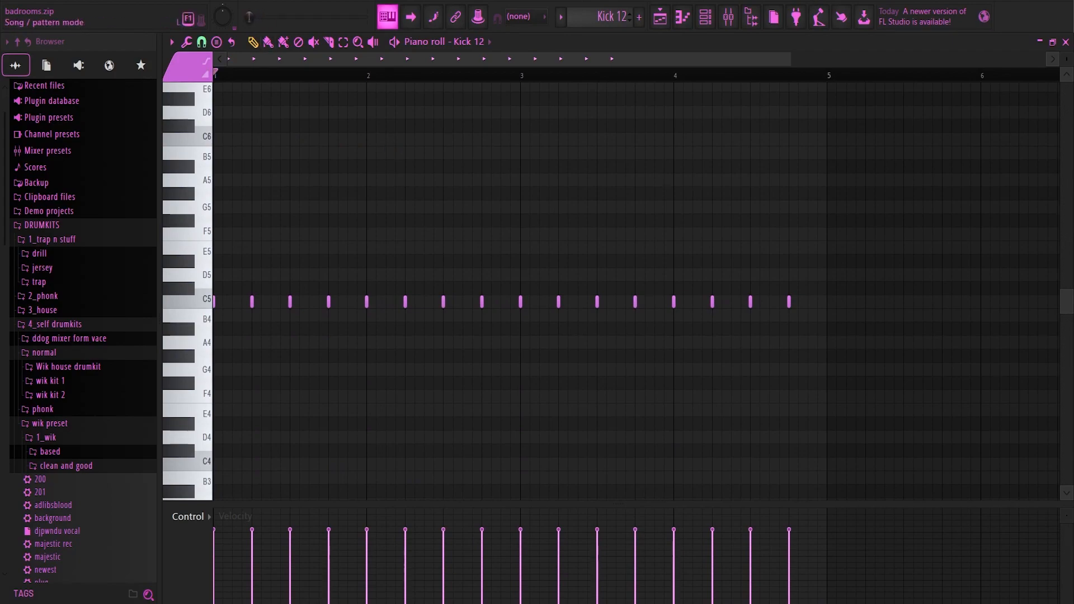
pyautogui.press('space')
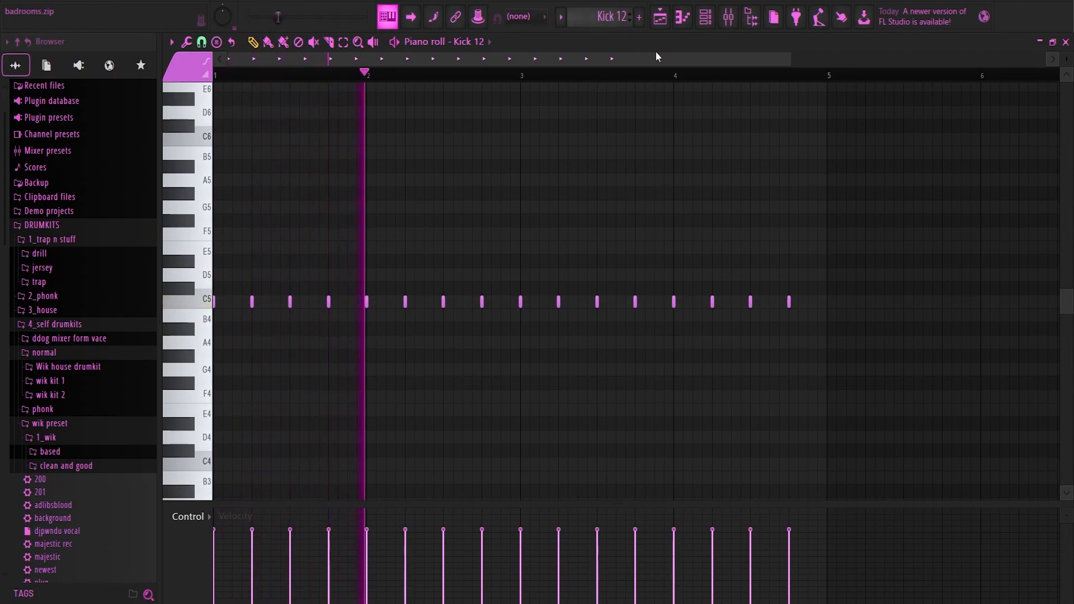
# Check the Fruity parametric EQ 2 and Fruity Limiter settings on mixer track Insert 2.
pyautogui.press('F9')
pyautogui.click(280, 193)
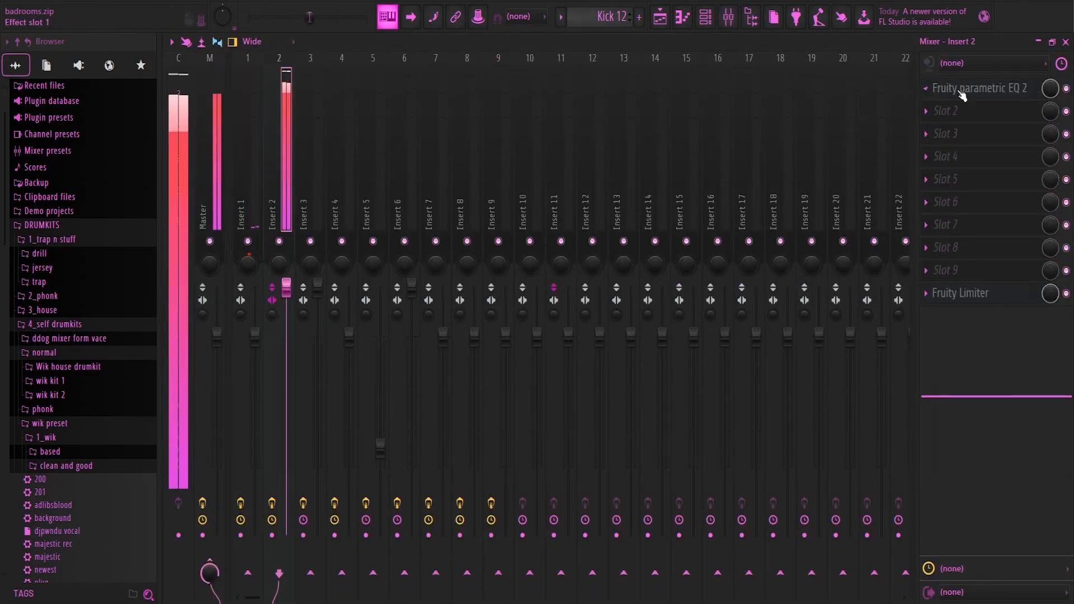
pyautogui.click(997, 297)
pyautogui.click(997, 296)
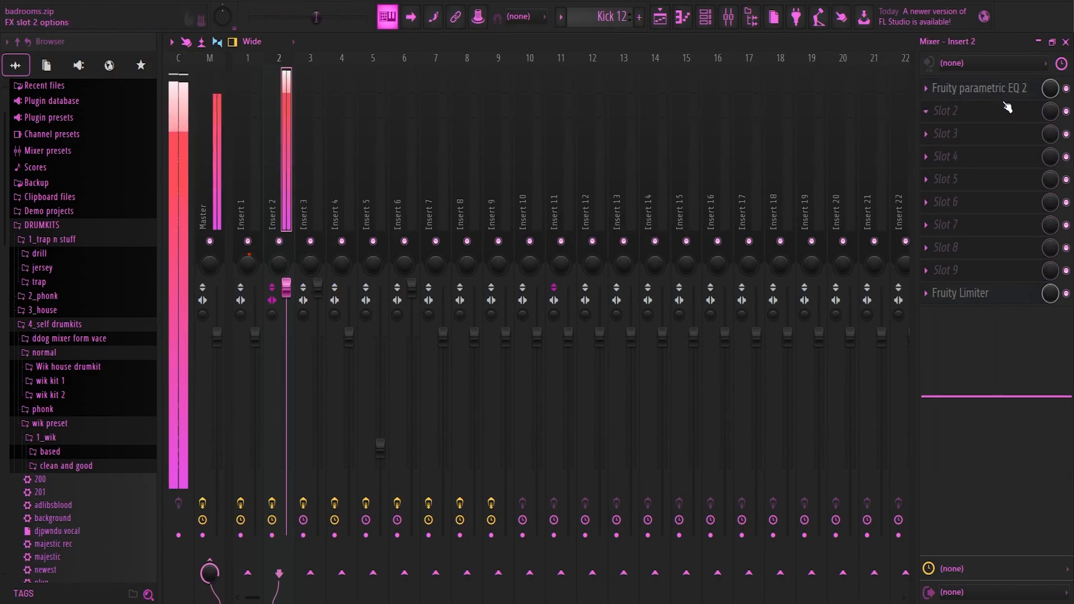
# Try boosting the kick's low bands with a second Fruity Parametric EQ 2 in slot 2 of Insert 2, and delete that EQ.
pyautogui.click(957, 114)
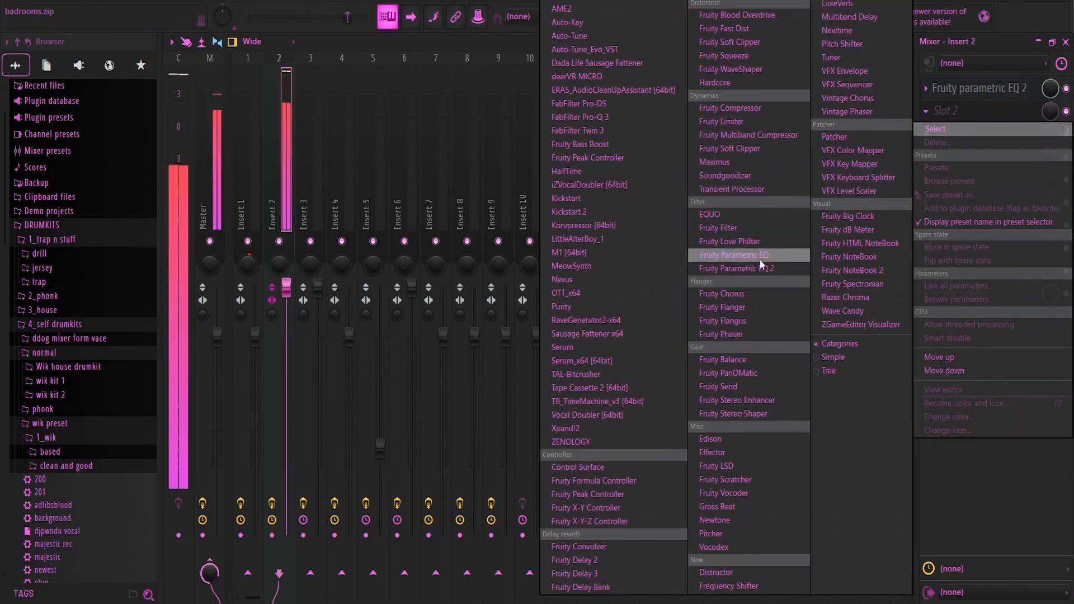
pyautogui.click(764, 270)
pyautogui.click(952, 111)
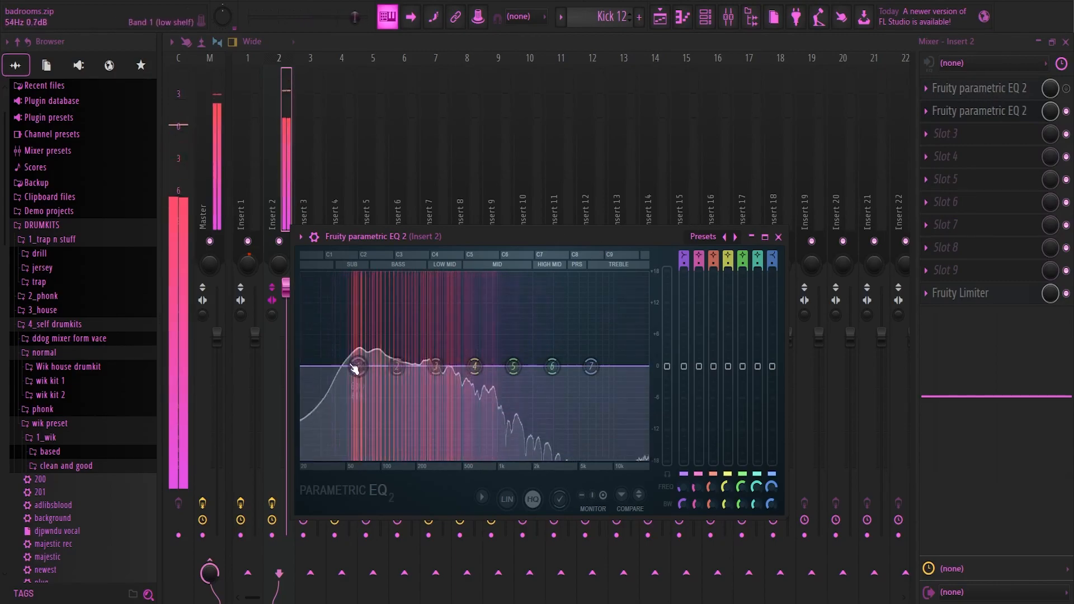
pyautogui.moveTo(356, 365); pyautogui.dragTo(392, 351)
pyautogui.moveTo(363, 357); pyautogui.dragTo(366, 351)
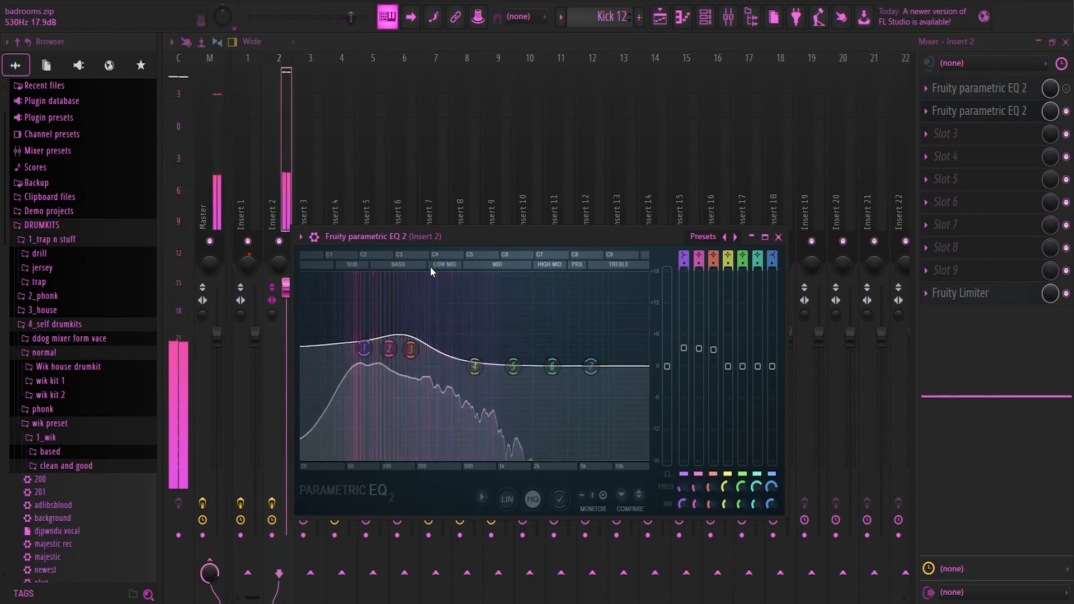
pyautogui.click(778, 236)
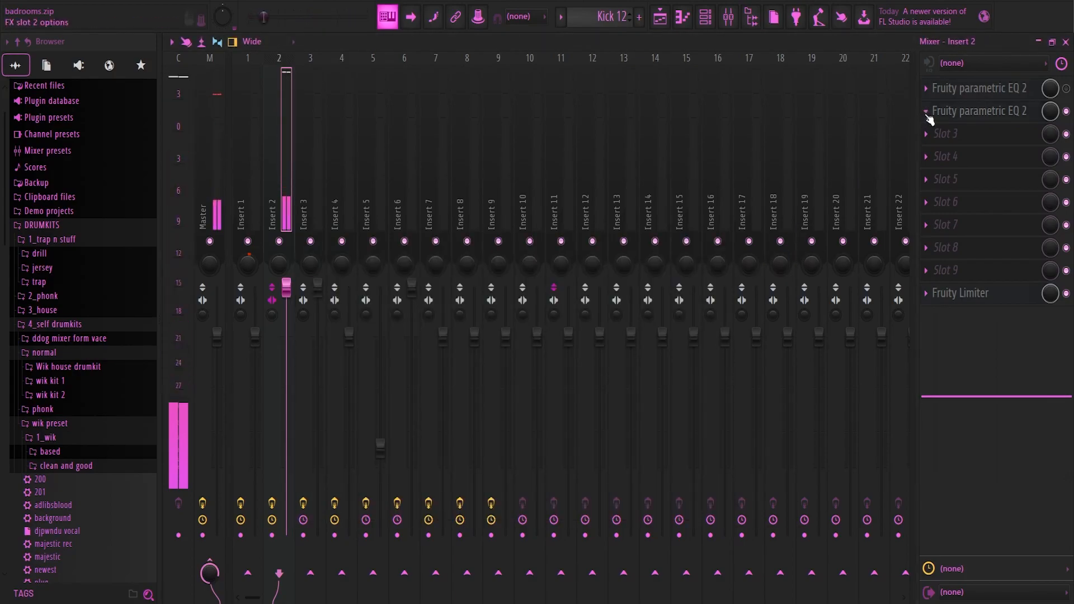
pyautogui.click(926, 111)
pyautogui.click(939, 142)
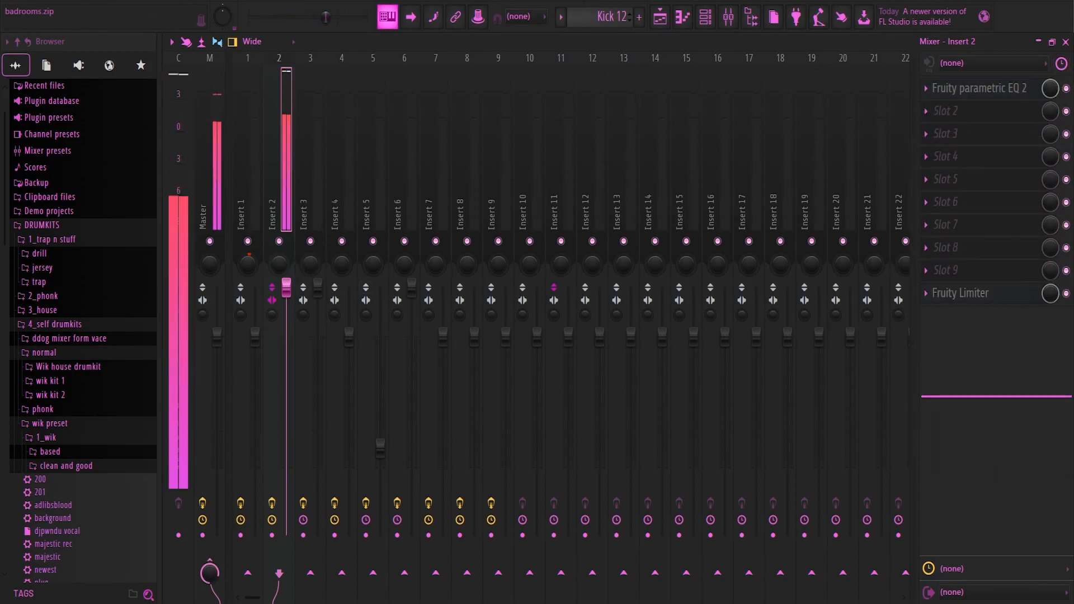
# Open the 808 10 pattern from the playlist in the piano roll and play its bassline.
pyautogui.press('F7')
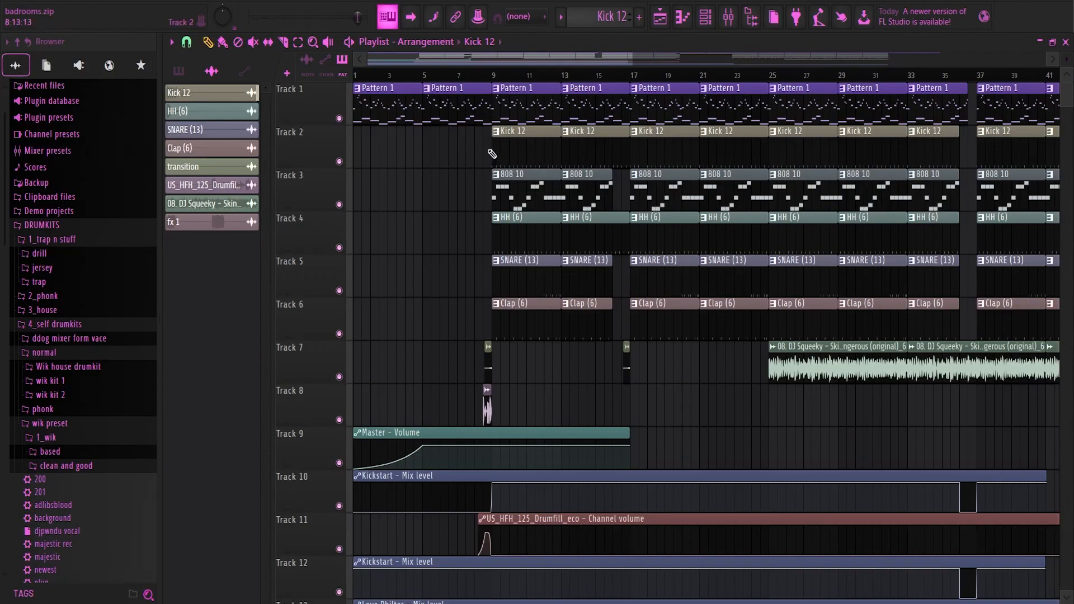
pyautogui.doubleClick(522, 196)
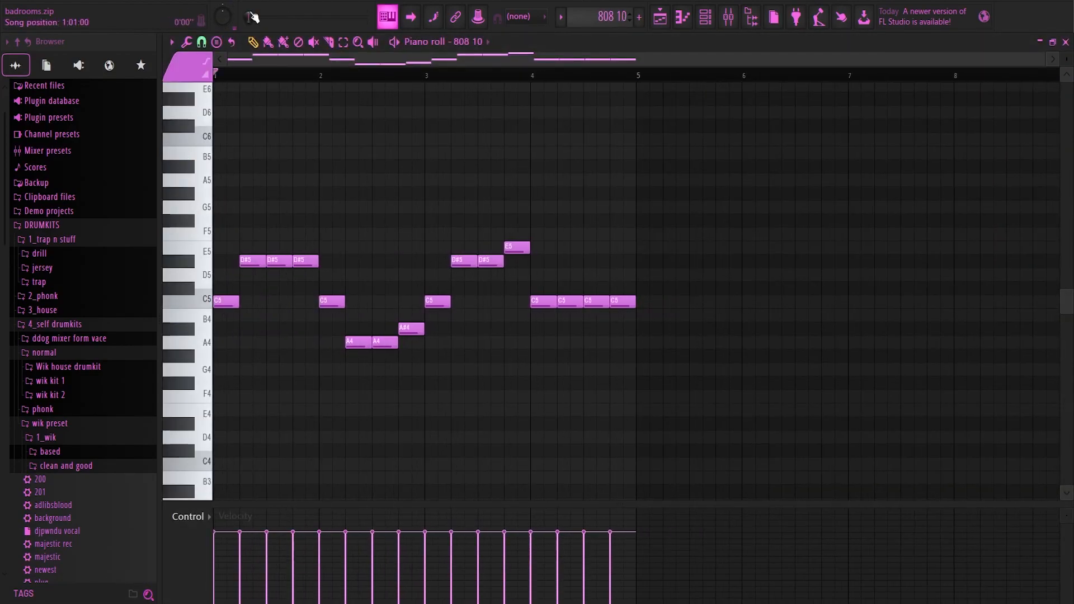
pyautogui.press('space')
pyautogui.scroll(1, 157, 319)
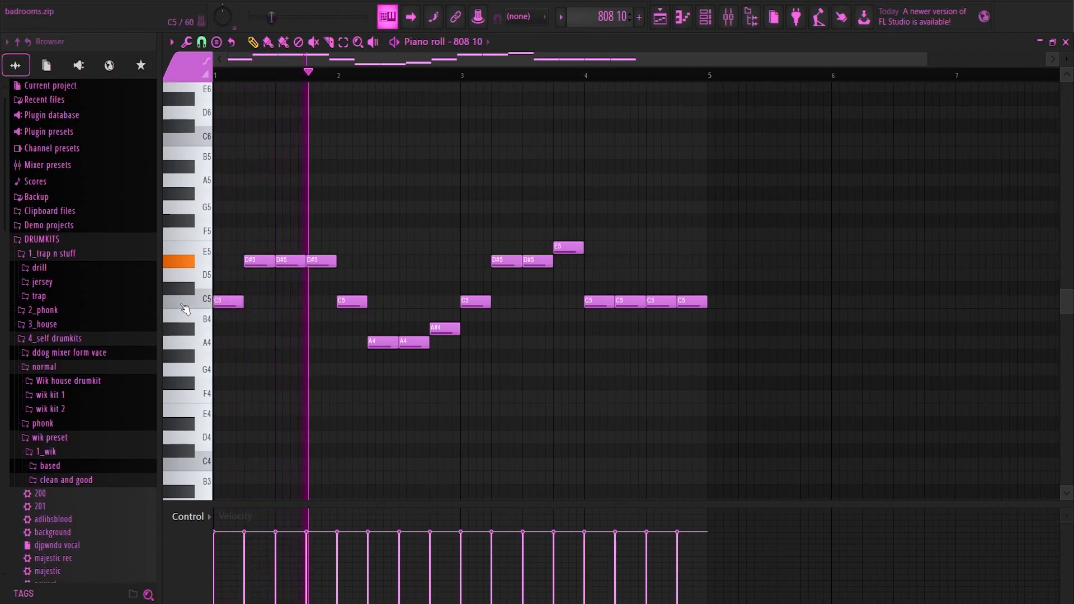
pyautogui.scroll(3, 193, 305)
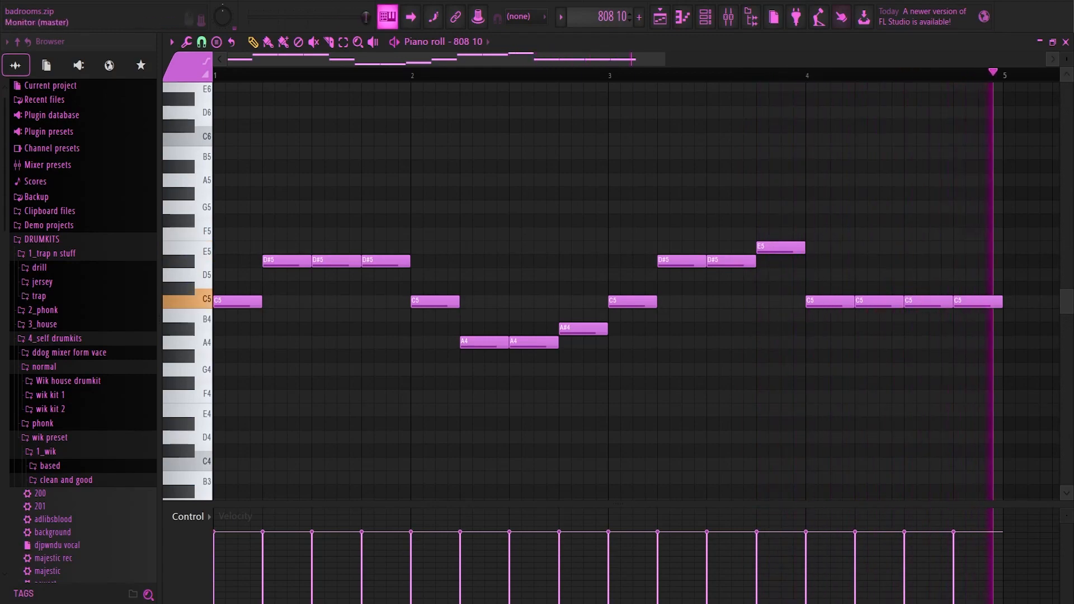
# Review the volume envelope and sample settings of the 808 10 channel, and close its window.
pyautogui.click(704, 20)
pyautogui.click(295, 233)
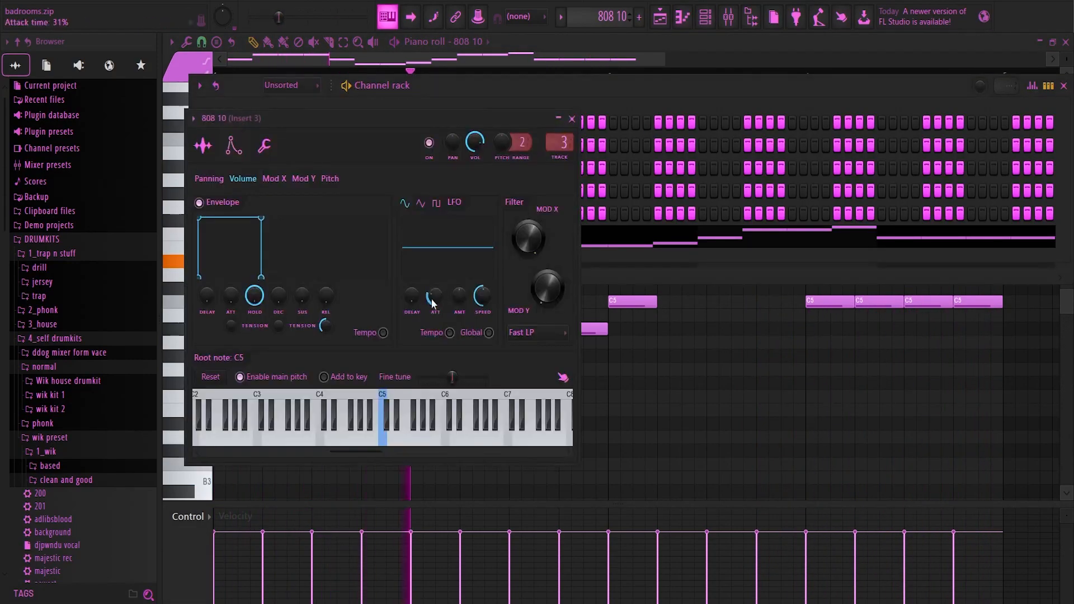
pyautogui.click(203, 146)
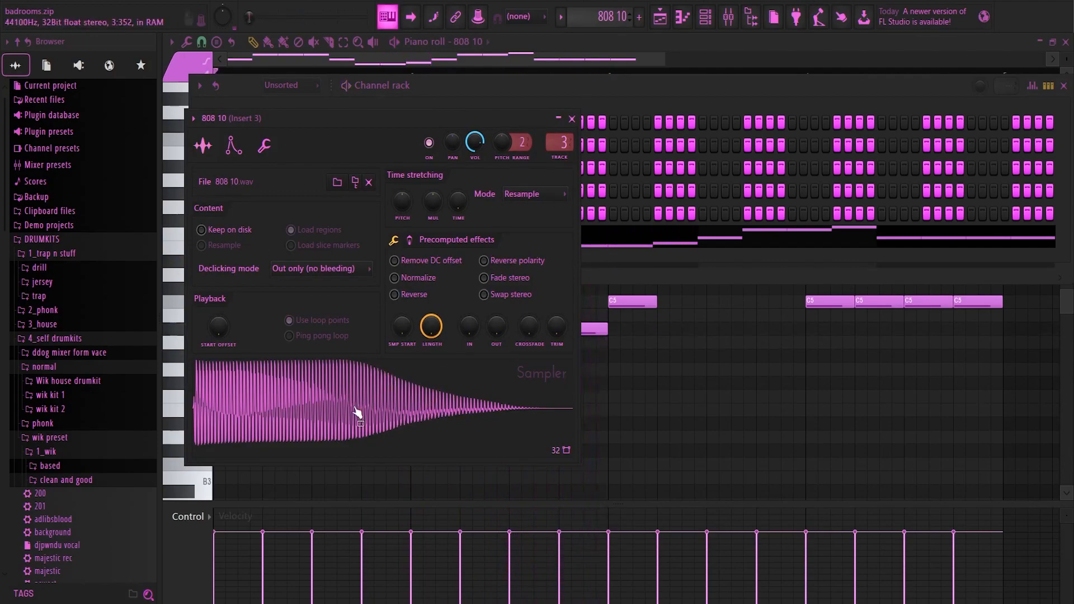
pyautogui.click(572, 118)
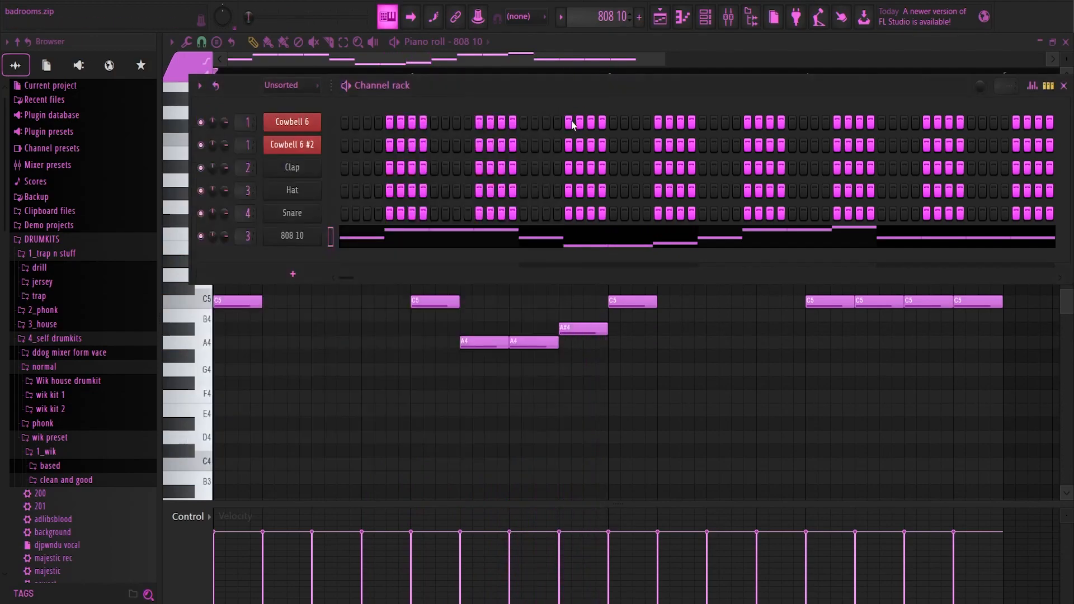
# Check which effects are loaded on mixer track Insert 3 and return to the playlist.
pyautogui.press('F9')
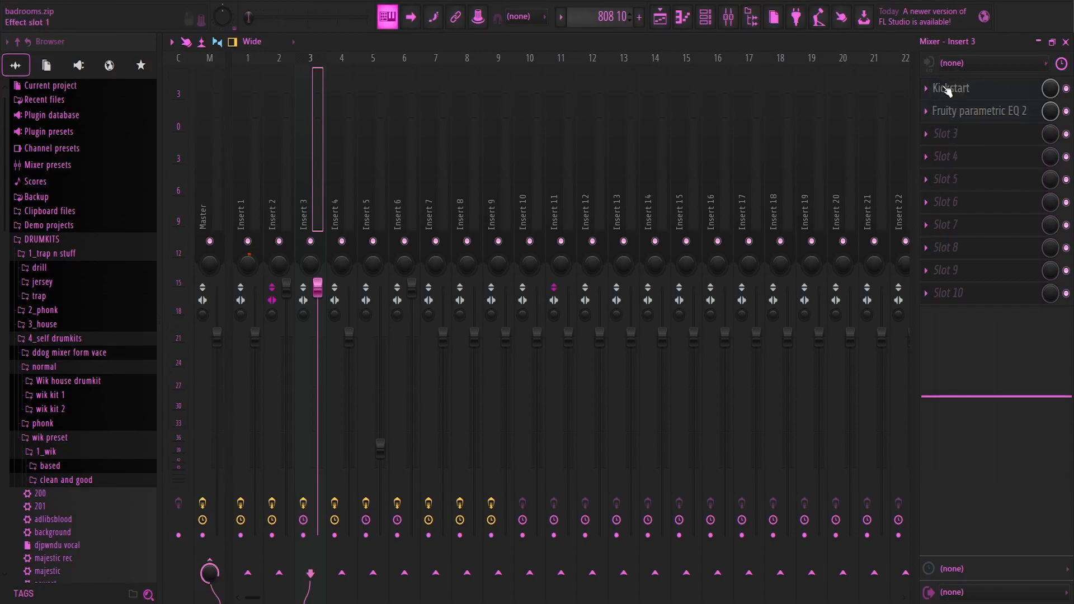
pyautogui.click(1067, 42)
pyautogui.click(1066, 42)
# Open the HH (6) pattern from Track 4 in the piano roll and play its hi-hats.
pyautogui.moveTo(468, 59); pyautogui.dragTo(489, 63)
pyautogui.scroll(2, 446, 234)
pyautogui.doubleClick(465, 240)
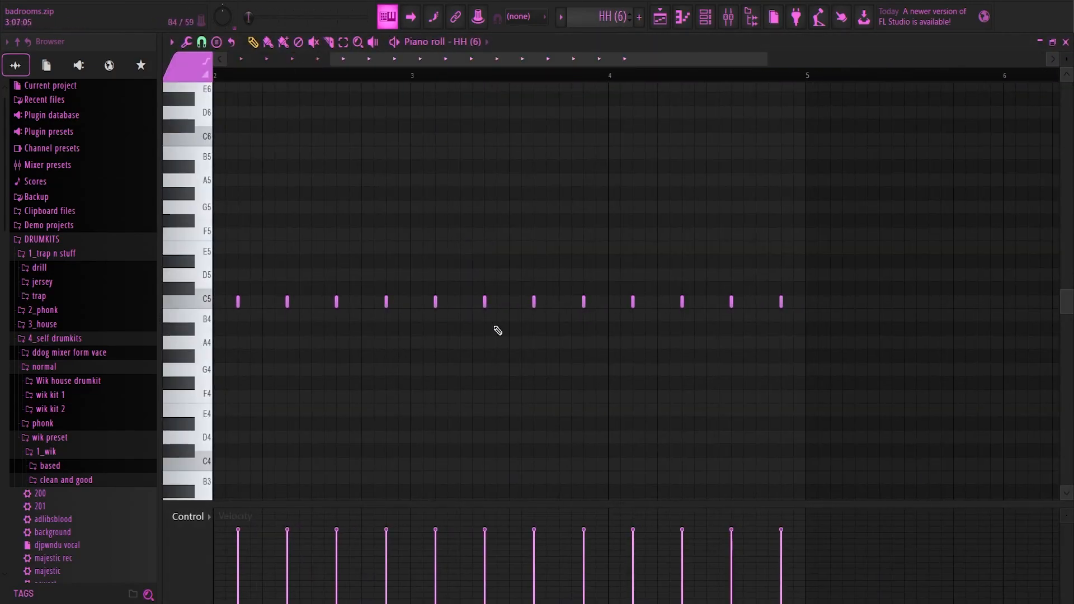
pyautogui.scroll(-2, 491, 326)
pyautogui.press('space')
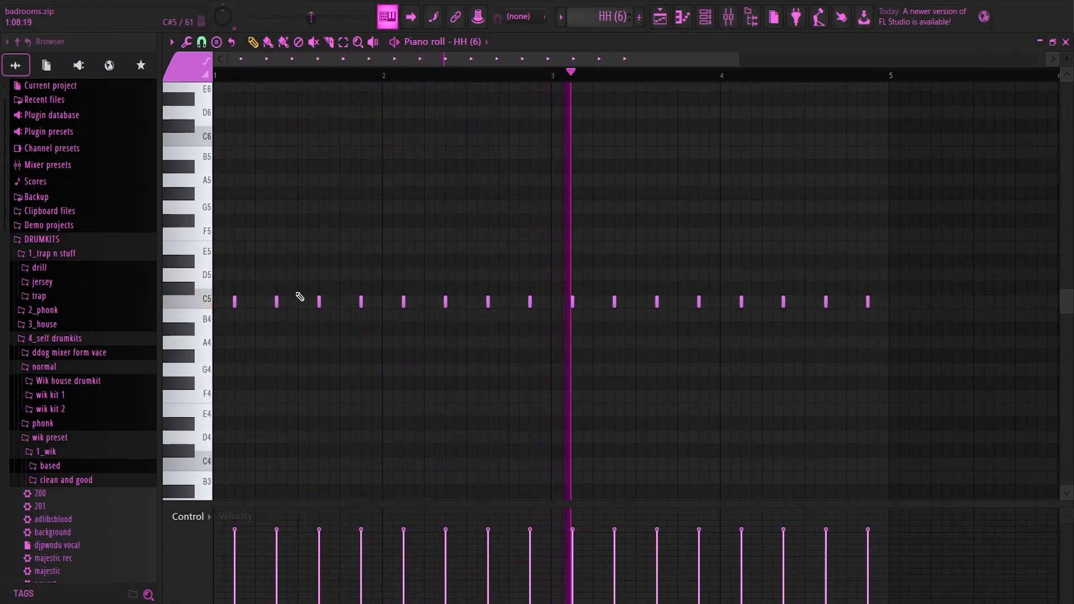
# Try filling the start of the HH (6) pattern's first bar with extra C5 notes.
pyautogui.press('space')
pyautogui.click(216, 302)
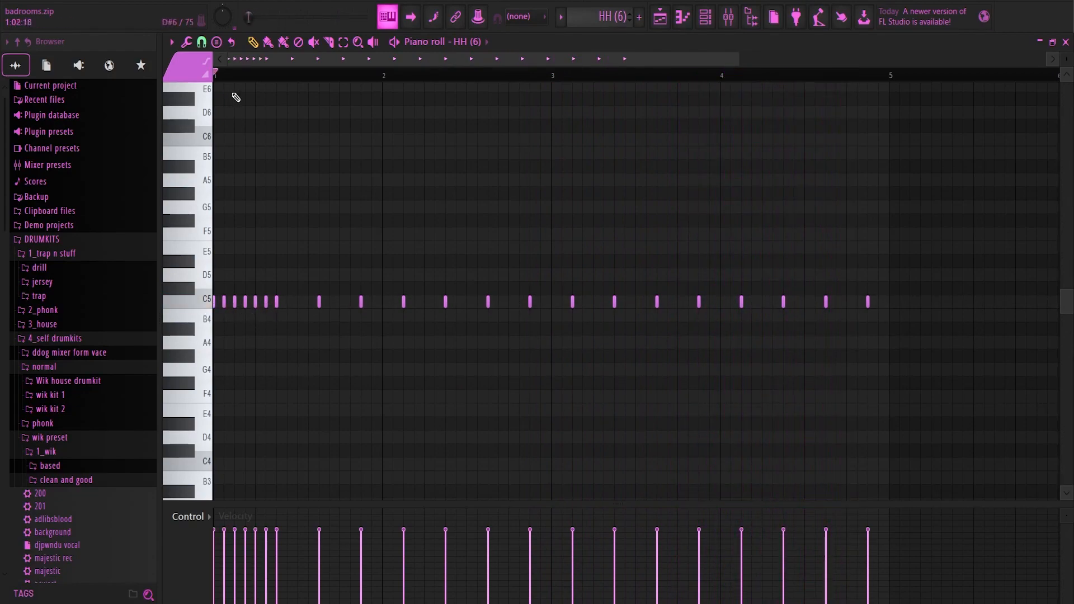
pyautogui.press('space')
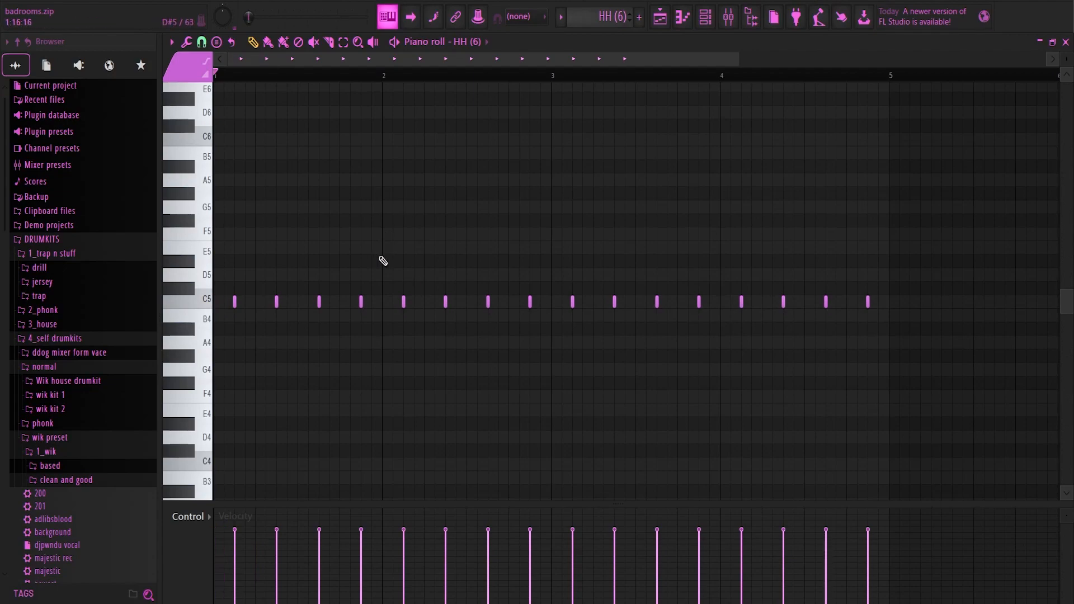
# Open the SNARE (13) pattern from the playlist in the piano roll and play its fill in bar 4.
pyautogui.click(1067, 43)
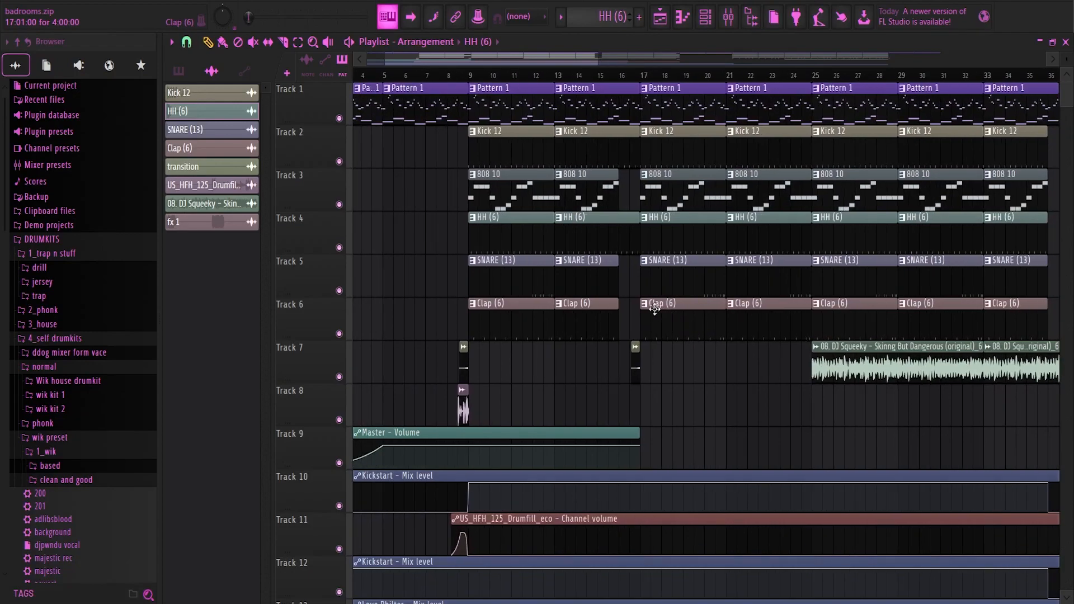
pyautogui.doubleClick(588, 285)
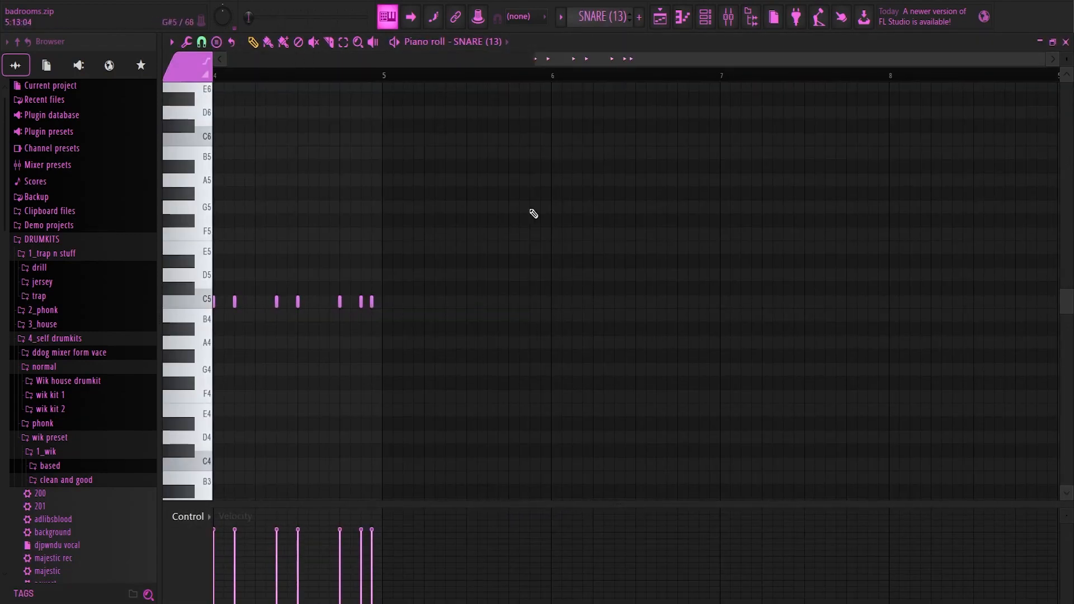
pyautogui.click(481, 74)
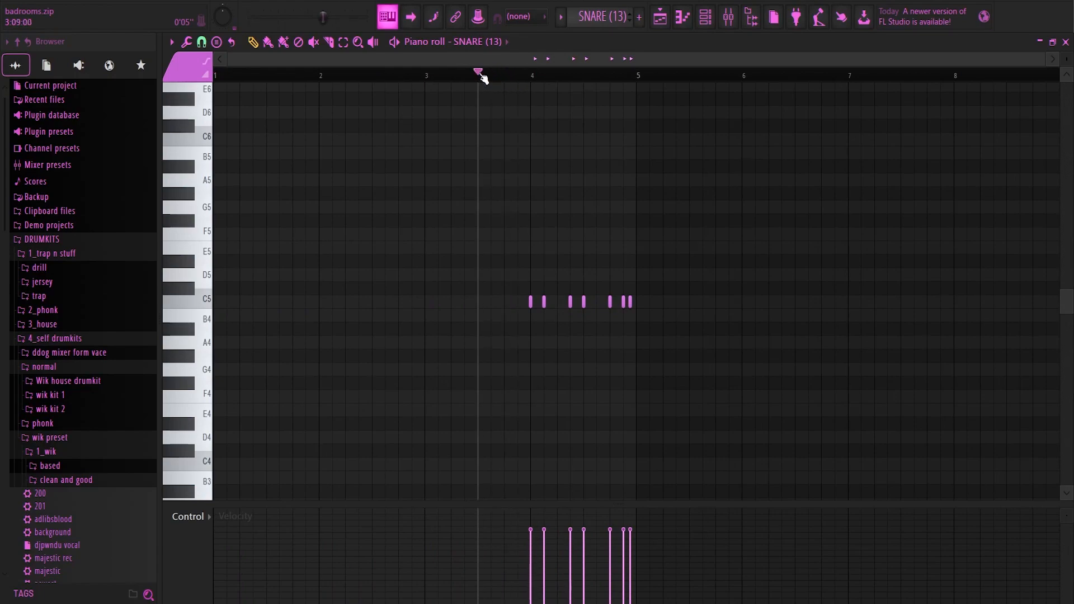
pyautogui.click(1066, 44)
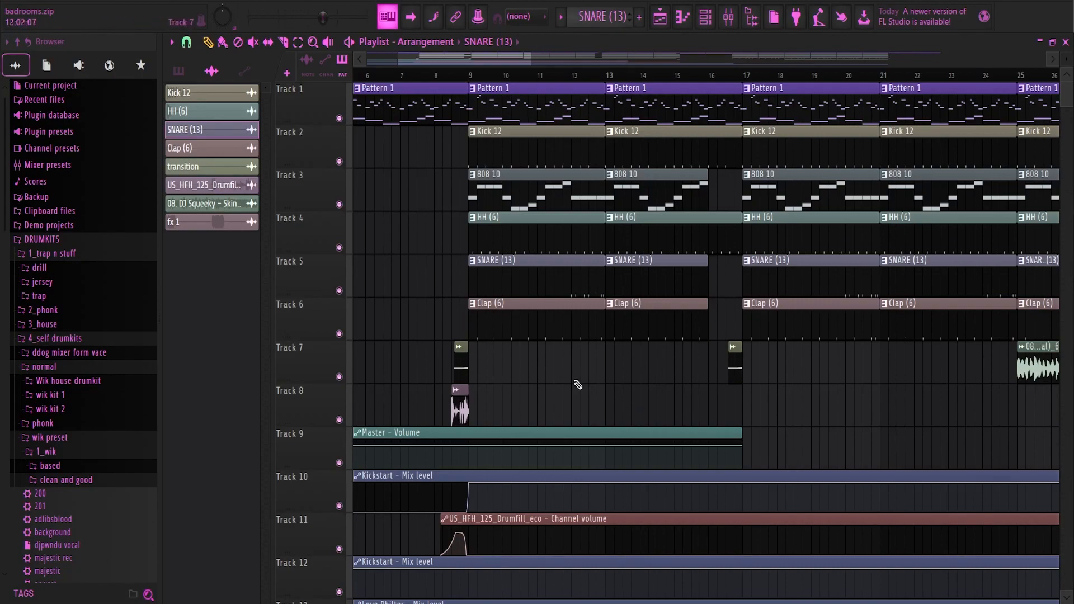
pyautogui.doubleClick(575, 276)
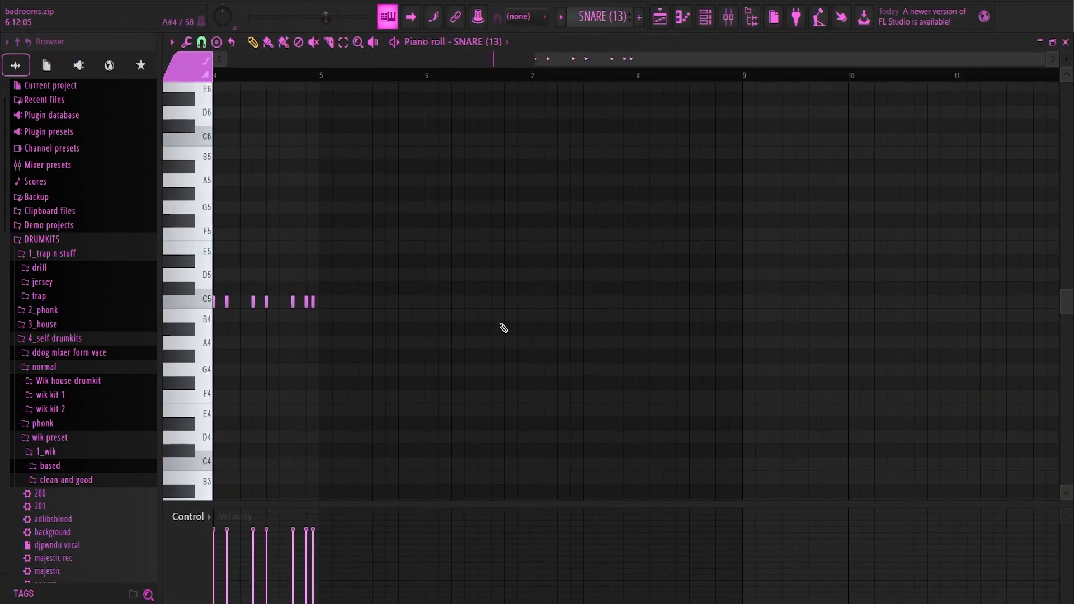
pyautogui.hscroll(-4, 537, 336)
pyautogui.scroll(3, 636, 348)
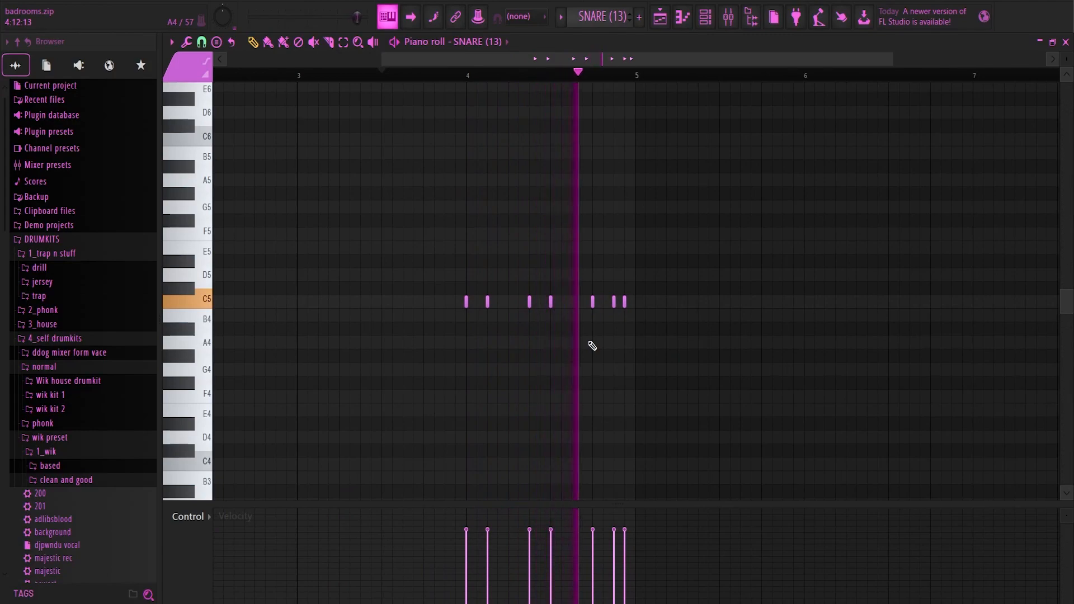
pyautogui.scroll(-2, 590, 343)
pyautogui.click(1053, 43)
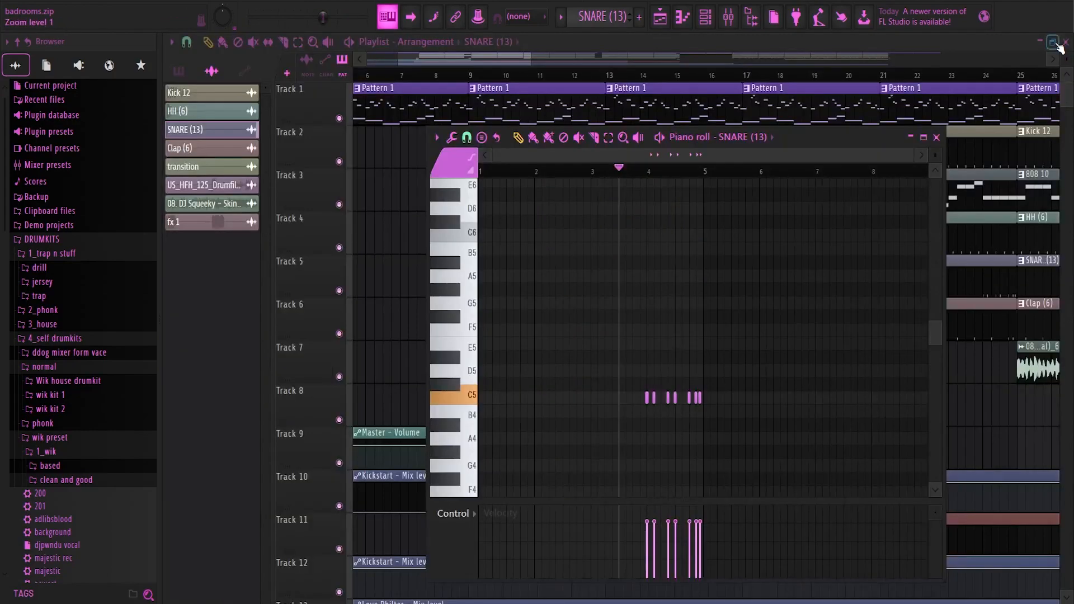
# Play the arrangement from about bar 11 to hear the snare fill with the other tracks.
pyautogui.click(547, 79)
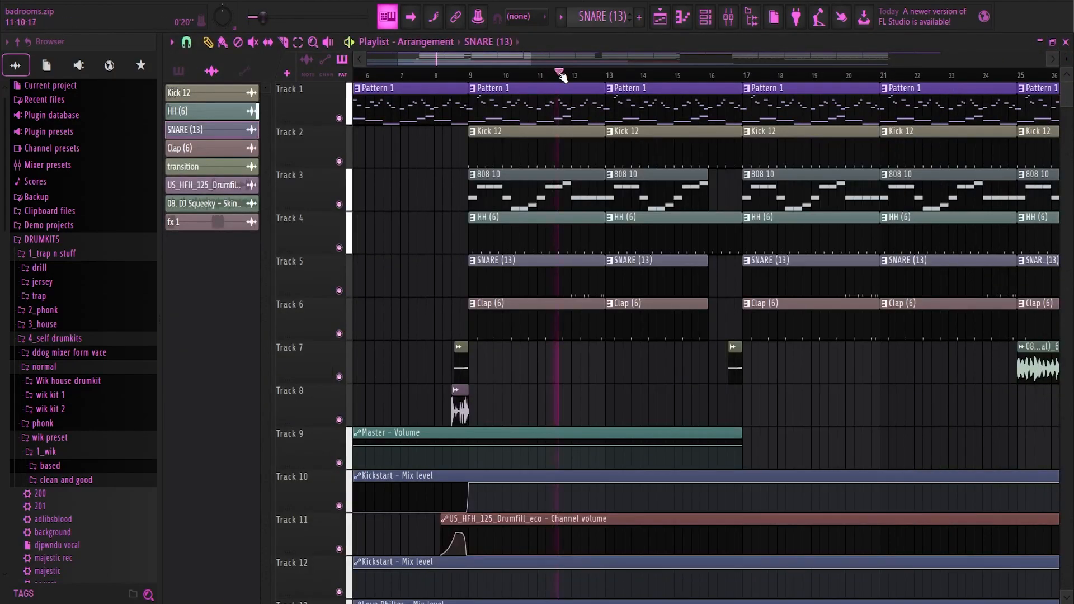
pyautogui.scroll(2, 602, 348)
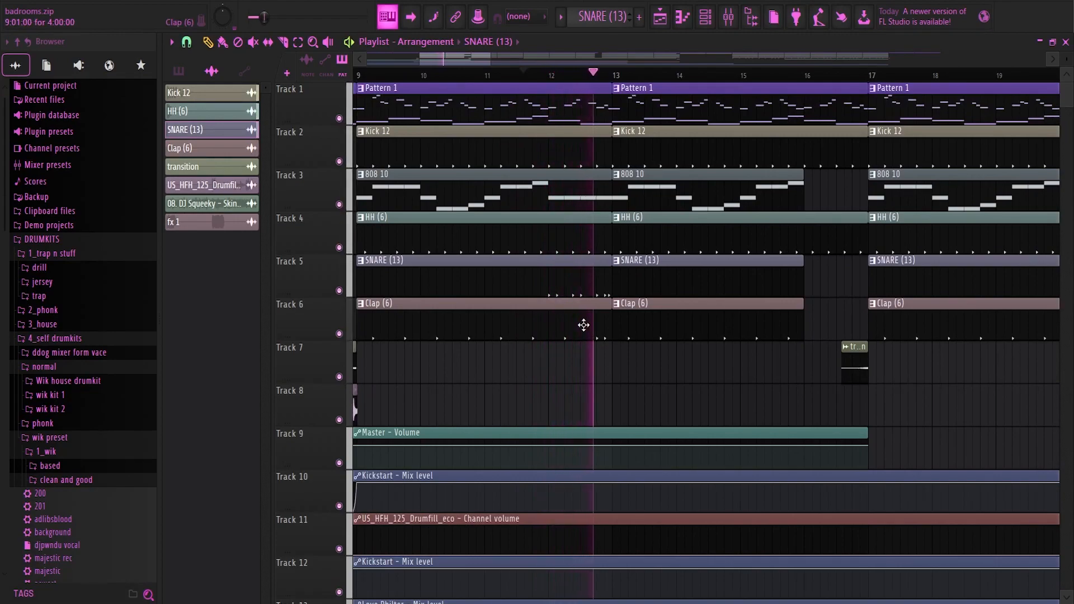
pyautogui.scroll(-3, 583, 325)
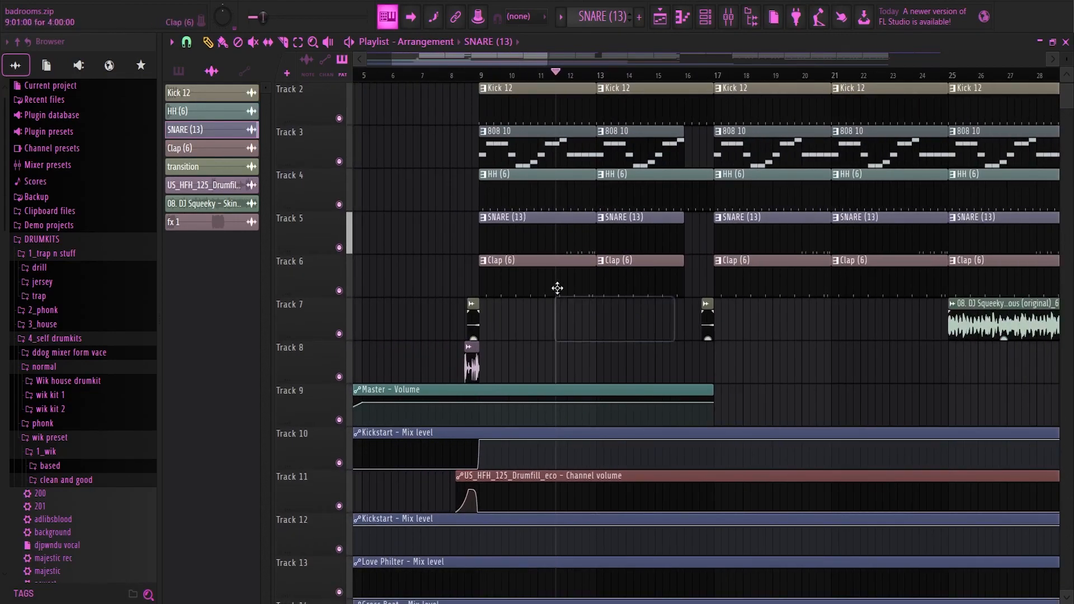
# Play the Clap (6) pattern in the piano roll and check the Fruity parametric EQ 2 on mixer track Insert 6.
pyautogui.doubleClick(556, 287)
pyautogui.click(924, 138)
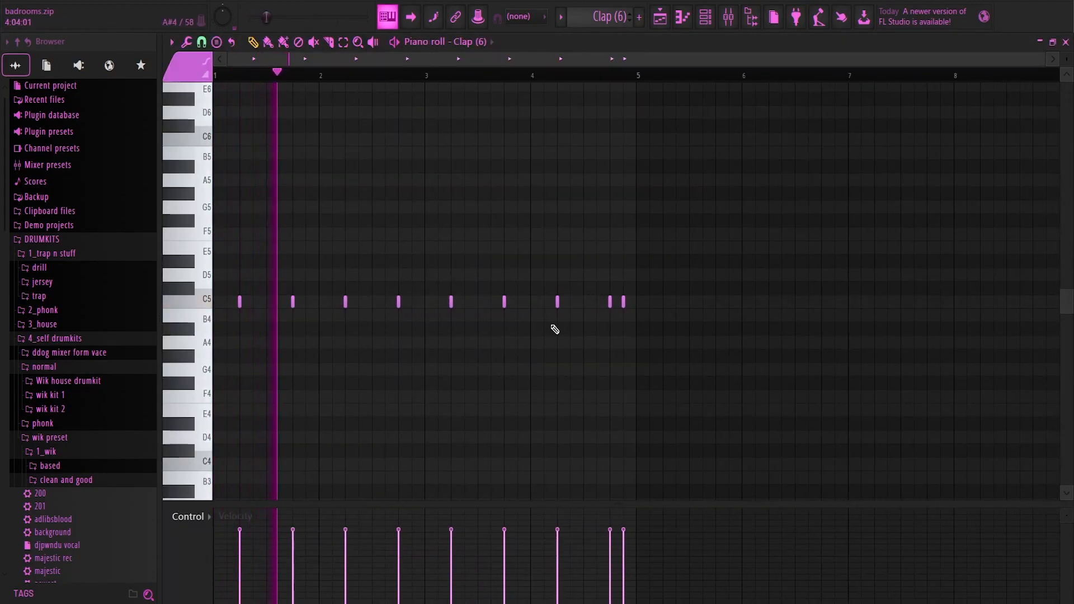
pyautogui.press('F9')
pyautogui.click(412, 175)
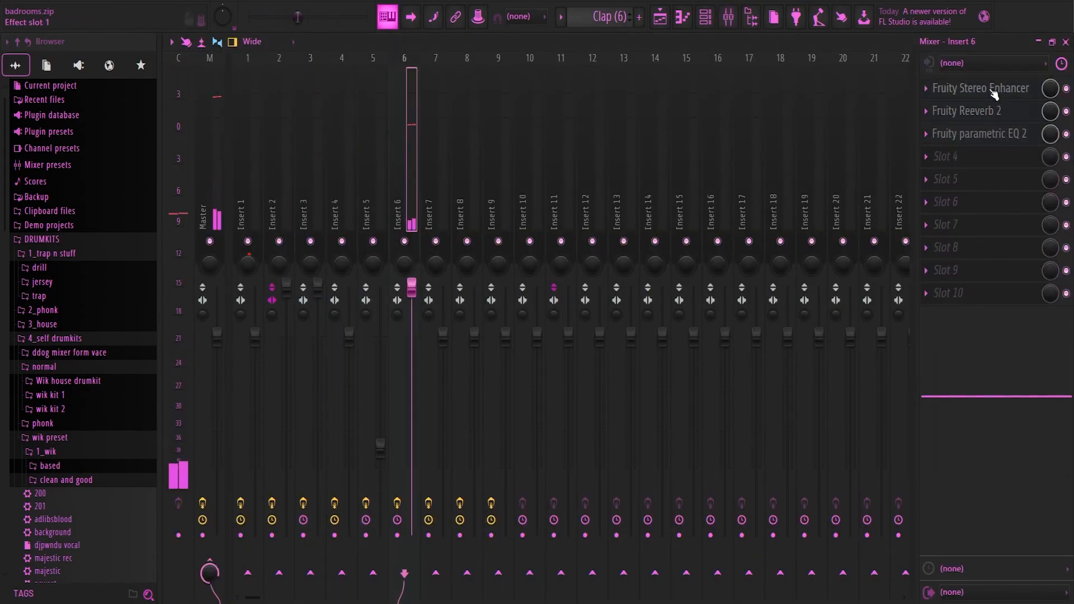
pyautogui.click(985, 135)
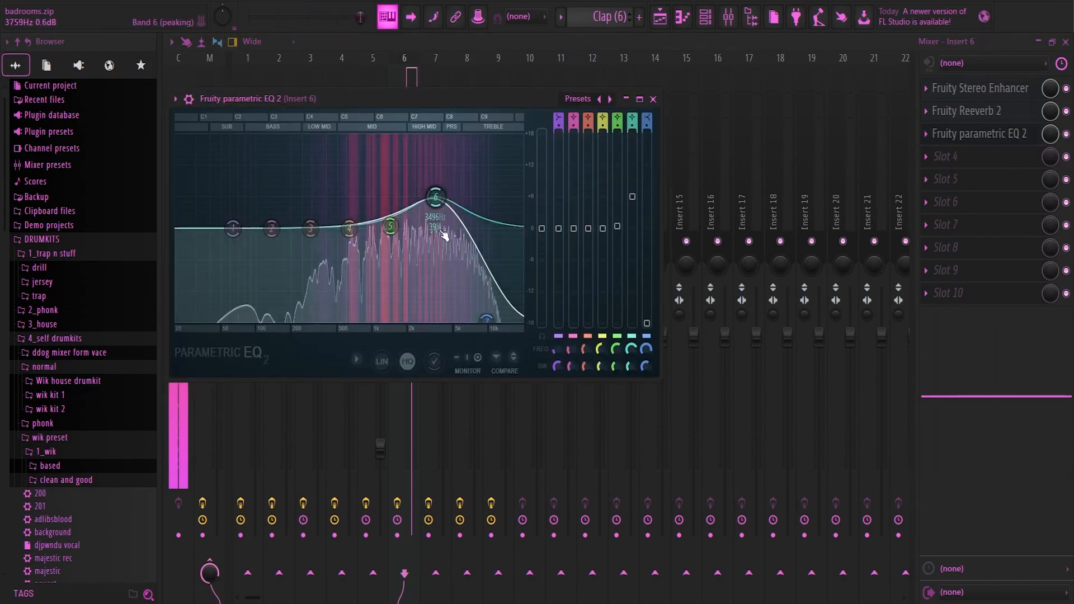
pyautogui.click(653, 100)
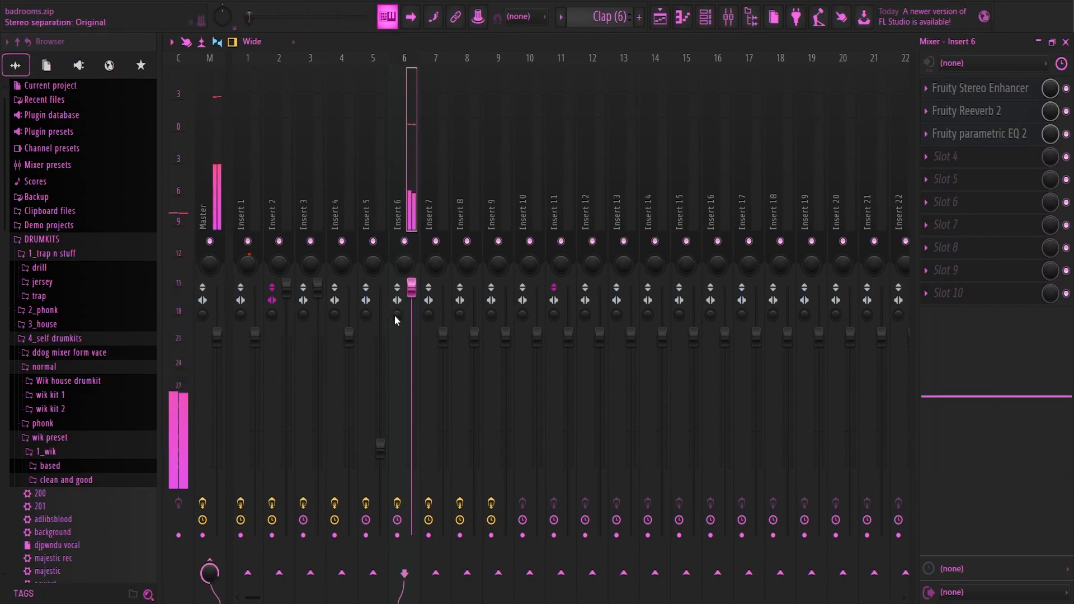
pyautogui.click(1066, 42)
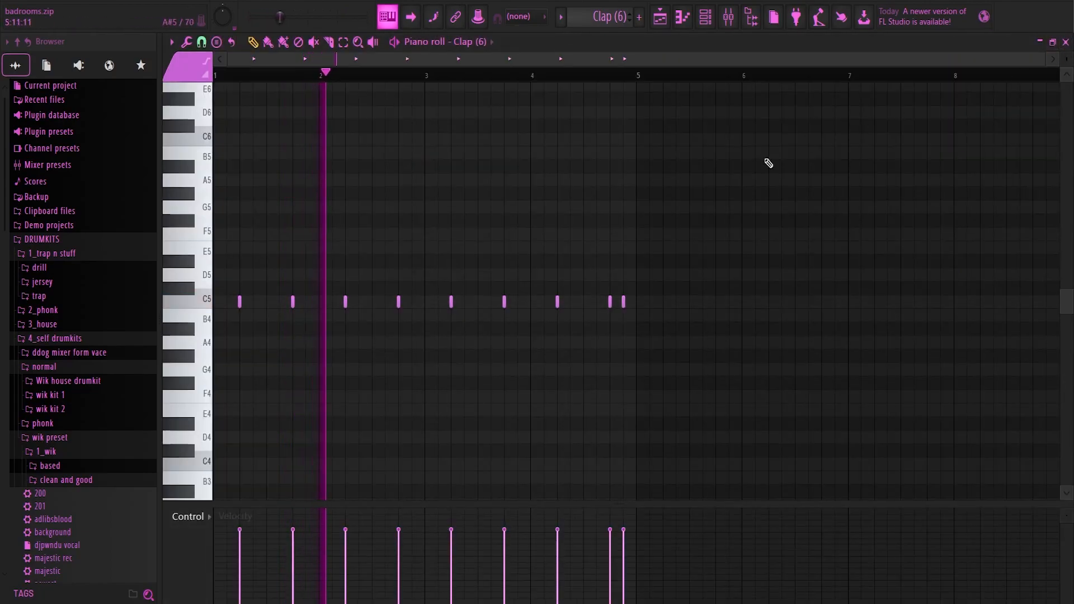
pyautogui.click(1066, 42)
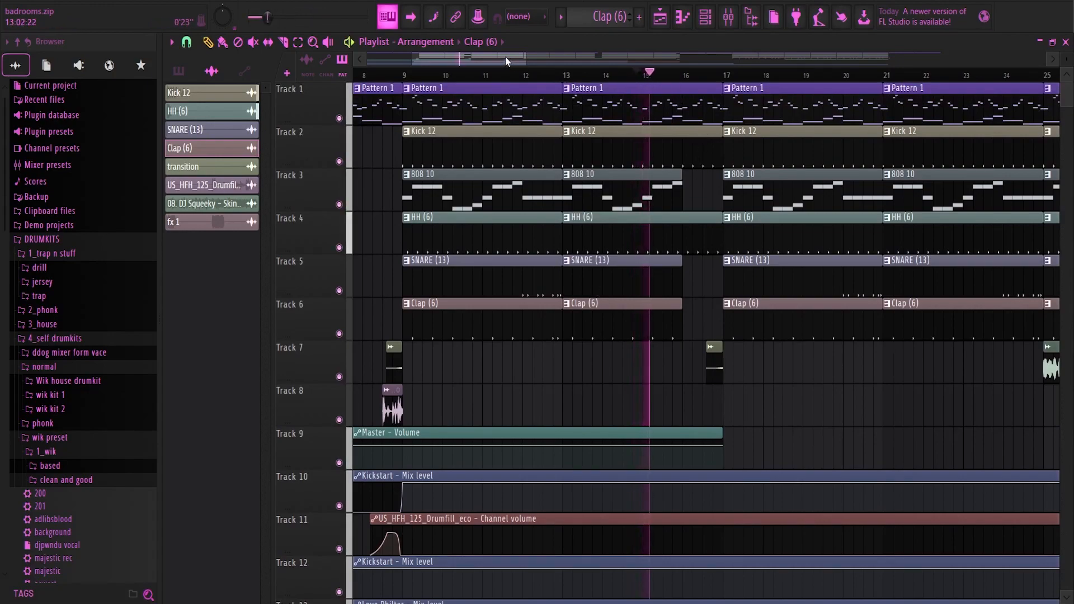
# Review the audio clip settings of the transition sample before bar 17 on Track 7, and close its window.
pyautogui.scroll(2, 511, 274)
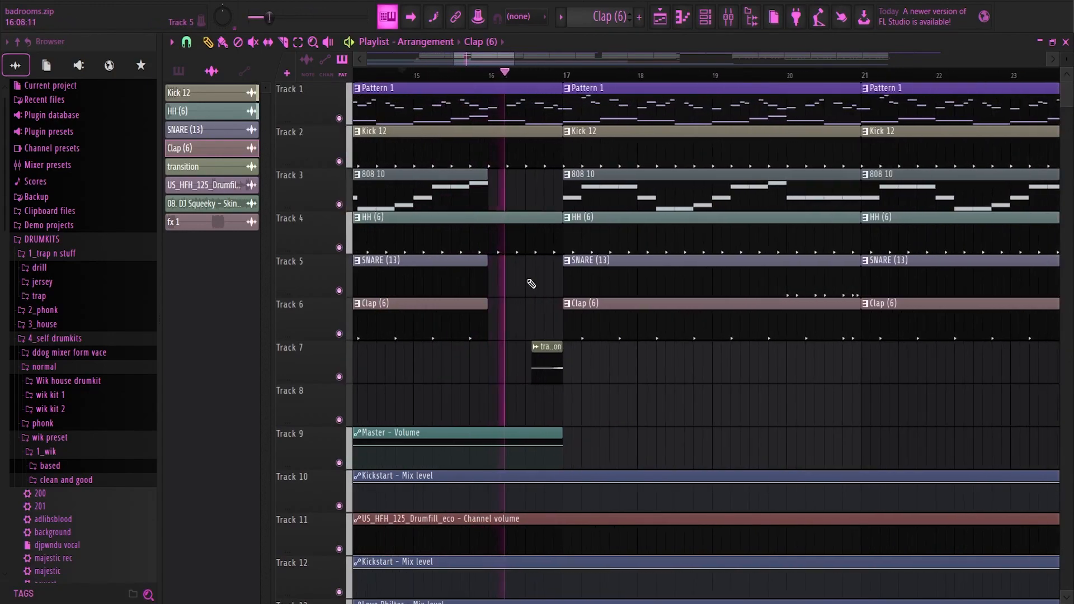
pyautogui.doubleClick(544, 367)
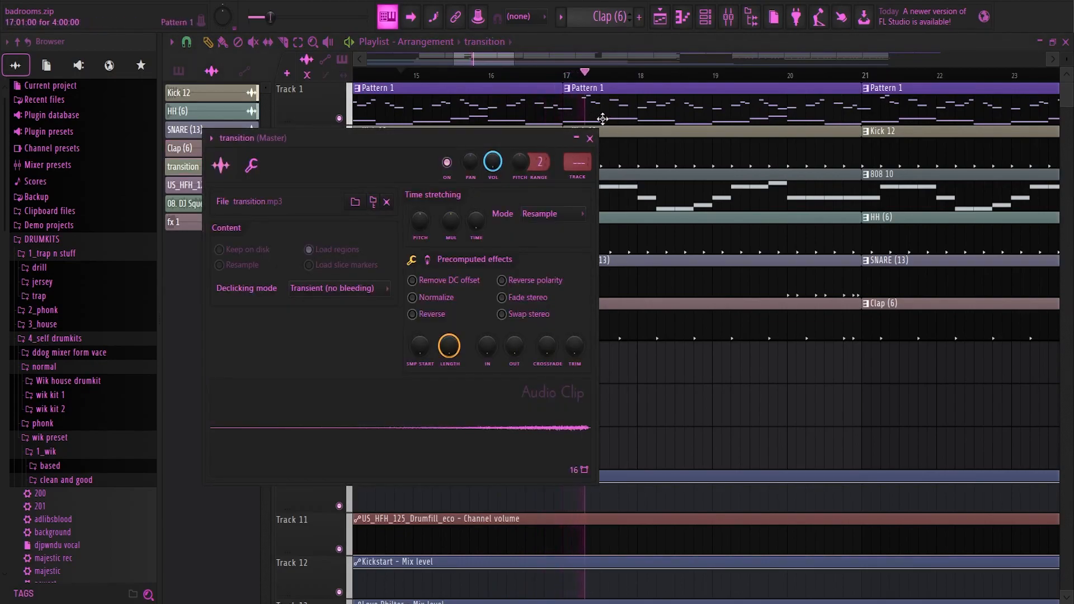
pyautogui.click(598, 137)
# Set the playback position to bar 17 and play the arrangement from there.
pyautogui.scroll(-4, 687, 419)
pyautogui.scroll(-3, 691, 428)
pyautogui.scroll(6, 537, 395)
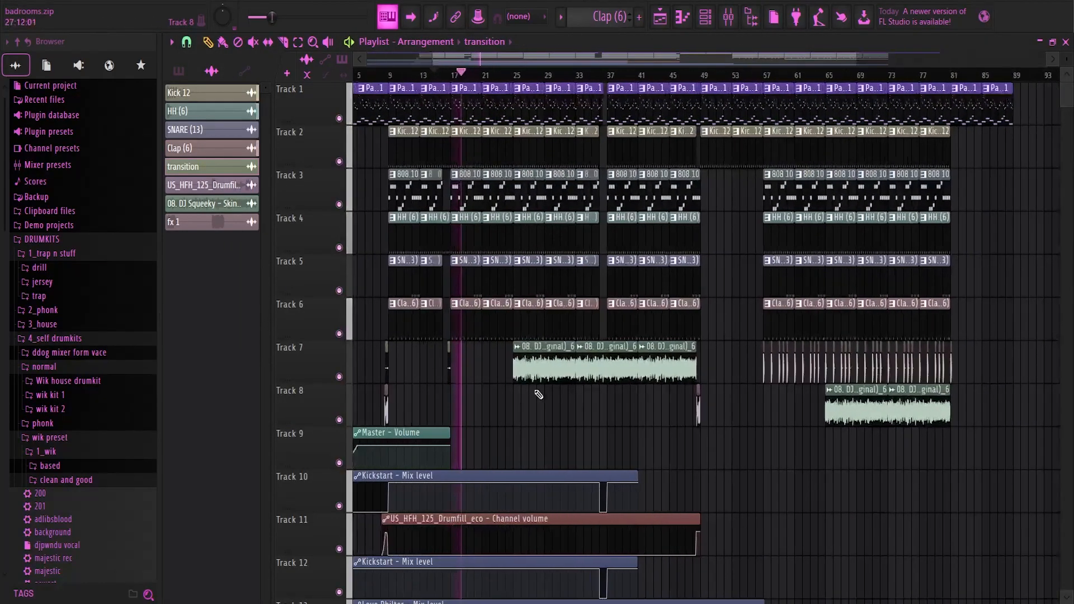
pyautogui.moveTo(523, 80)
pyautogui.mouseDown()
pyautogui.moveTo(109, 104)
pyautogui.moveTo(497, 123)
pyautogui.mouseUp()
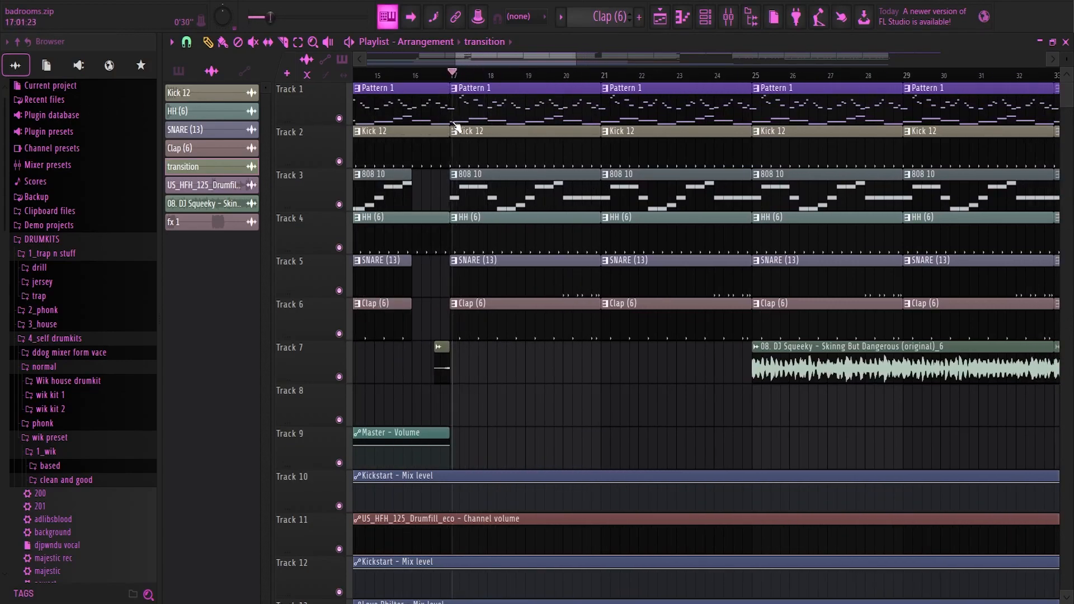
pyautogui.press('space')
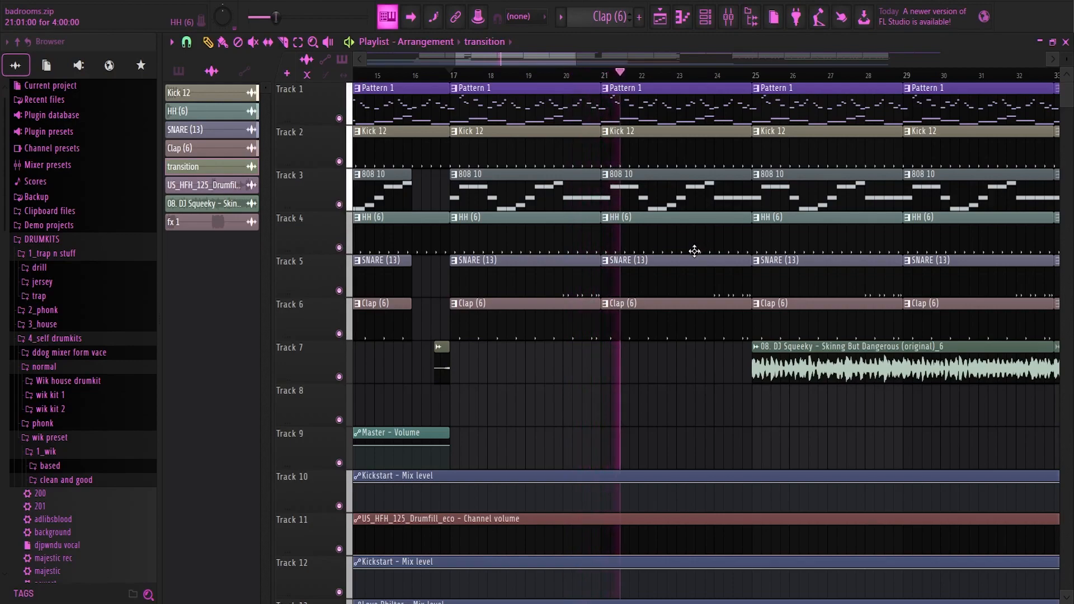
pyautogui.moveTo(539, 59); pyautogui.dragTo(586, 69)
pyautogui.press('space')
# Survey the whole arrangement and open the settings of the DJ Squeeky audio clip on Track 7.
pyautogui.scroll(-6, 588, 222)
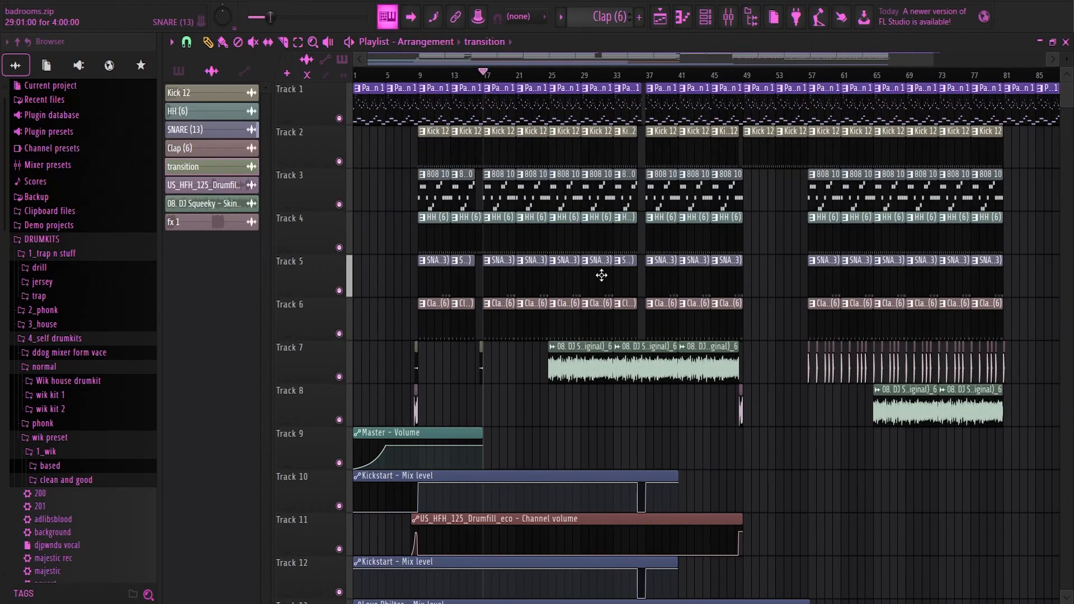
pyautogui.scroll(2, 596, 269)
pyautogui.scroll(-3, 593, 270)
pyautogui.scroll(-4, 624, 382)
pyautogui.scroll(1, 517, 338)
pyautogui.scroll(2, 517, 338)
pyautogui.scroll(4, 588, 330)
pyautogui.scroll(3, 423, 358)
pyautogui.click(741, 365)
pyautogui.doubleClick(742, 365)
pyautogui.scroll(-5, 736, 462)
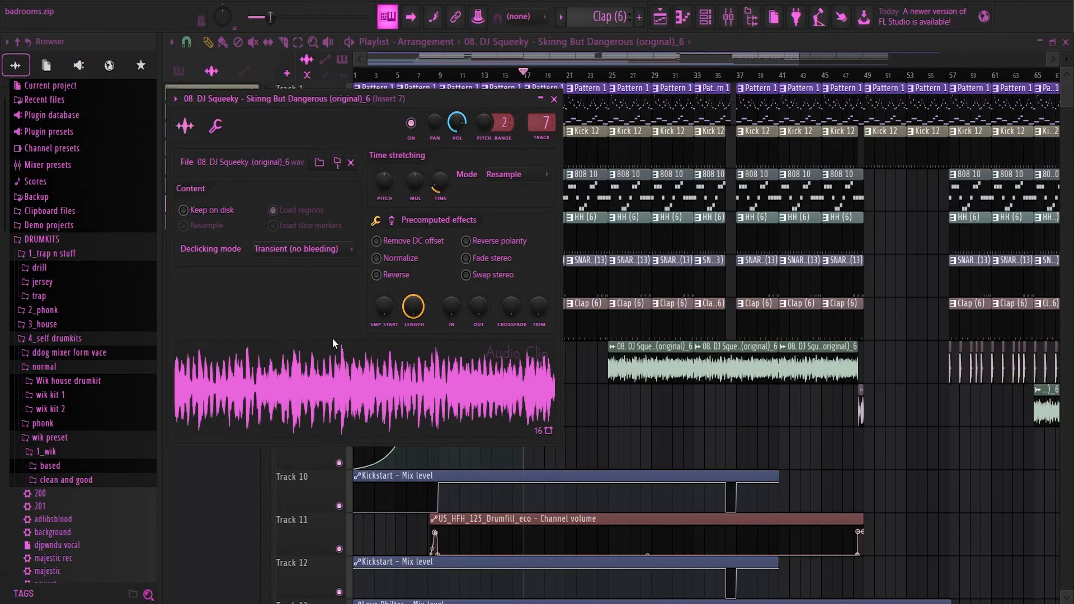
# Review the effects chain on mixer track Insert 7, including its Fruity parametric EQ 2, and close the mixer.
pyautogui.press('F9')
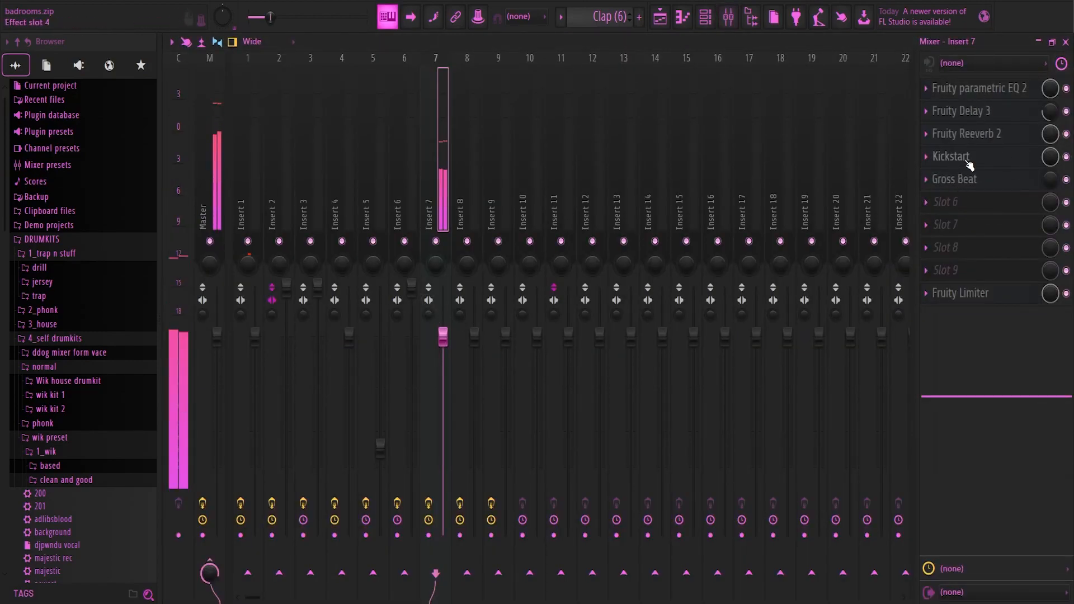
pyautogui.click(983, 89)
pyautogui.click(983, 90)
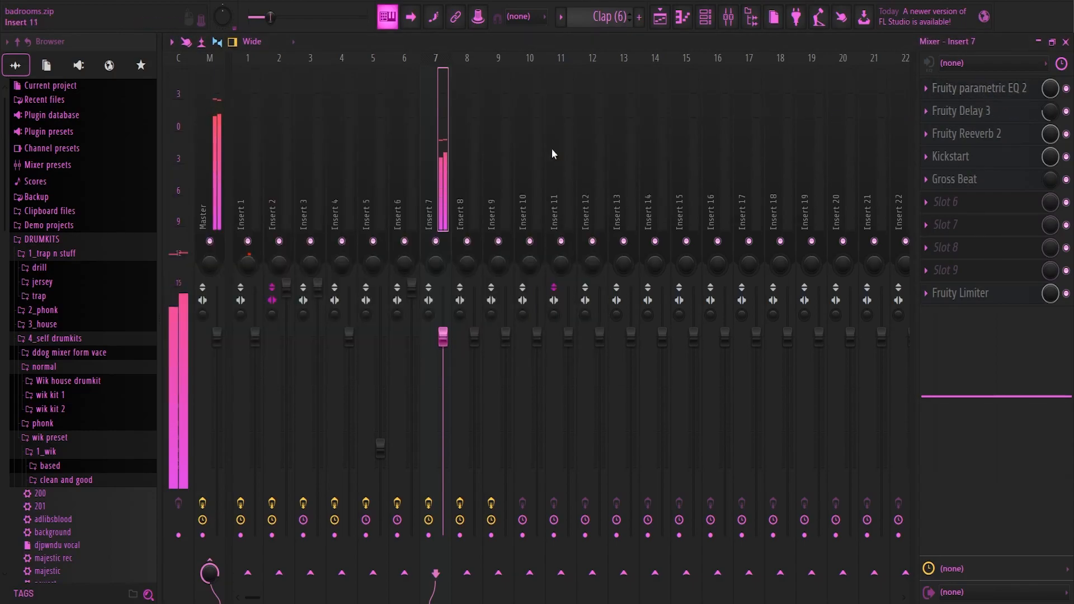
pyautogui.click(1066, 43)
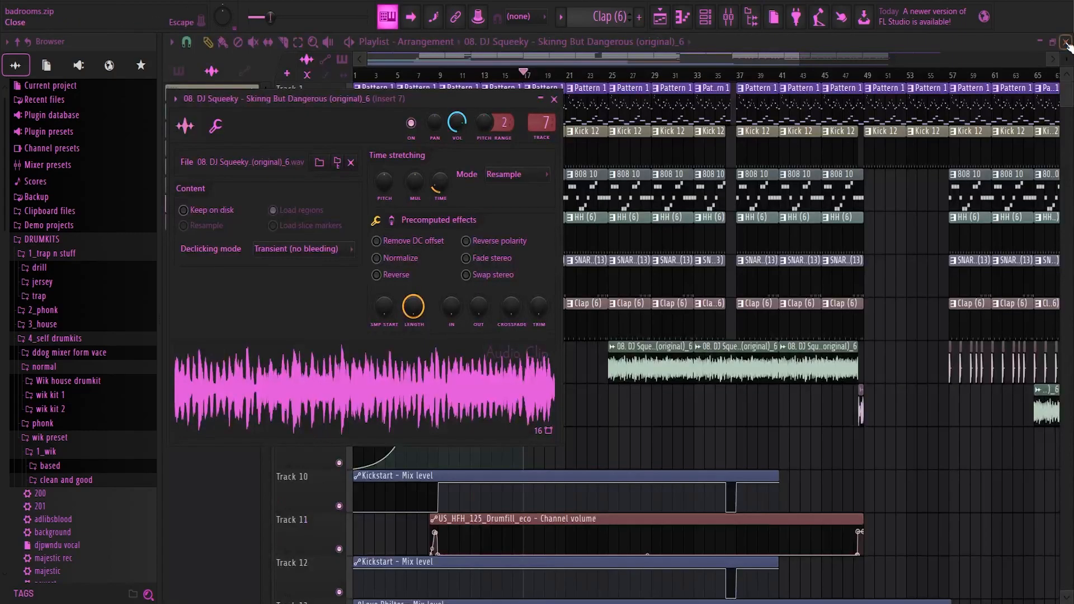
# Move the playback position to bar 25 and reopen the settings of the DJ Squeeky audio clip there.
pyautogui.moveTo(621, 58); pyautogui.dragTo(711, 60)
pyautogui.scroll(2, 567, 168)
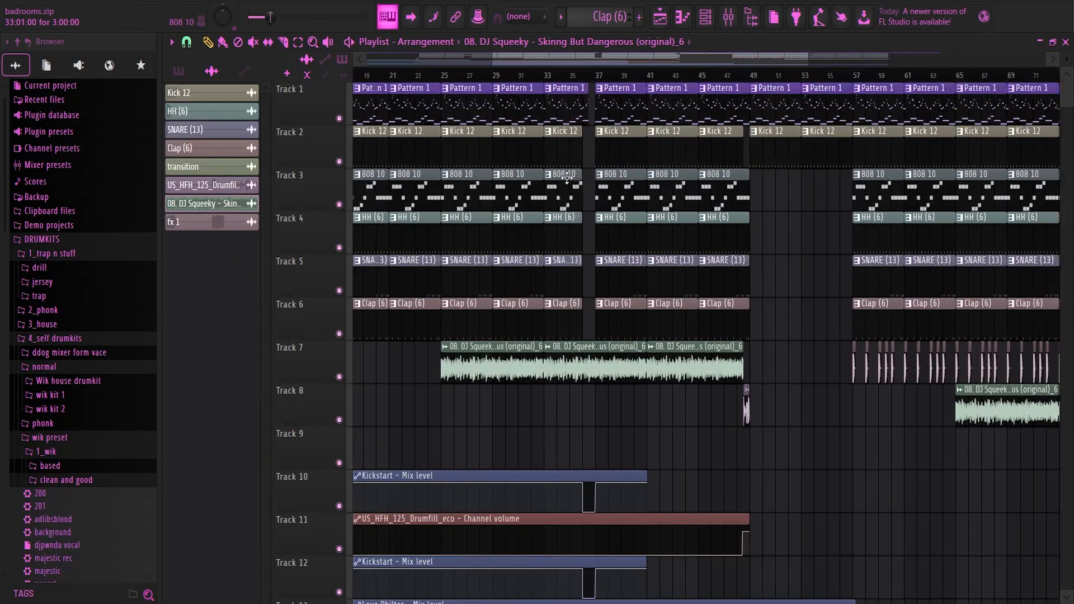
pyautogui.scroll(-4, 566, 167)
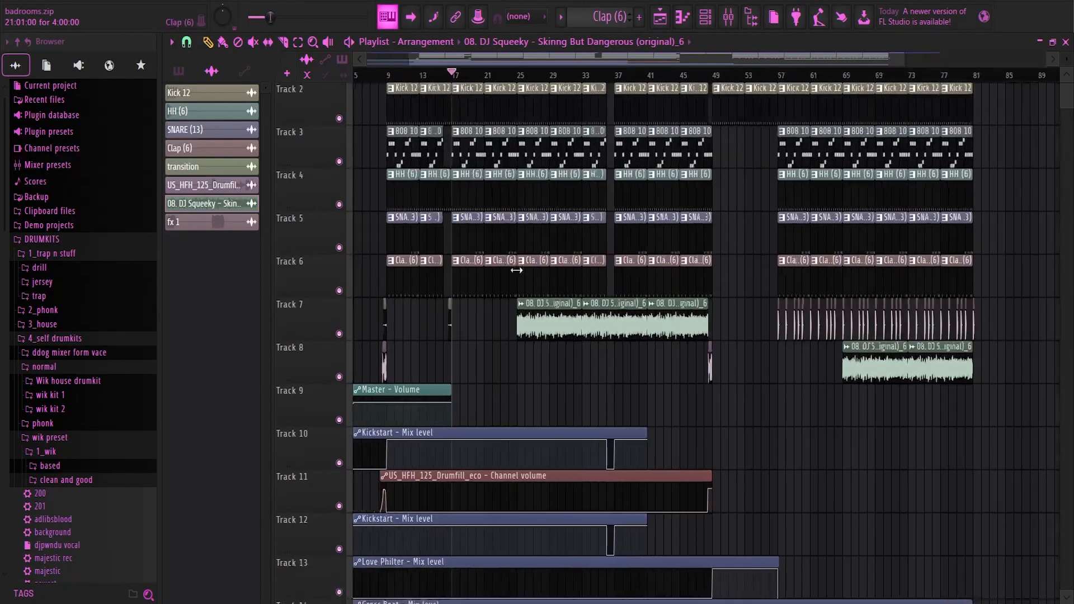
pyautogui.scroll(5, 517, 271)
pyautogui.scroll(1, 534, 222)
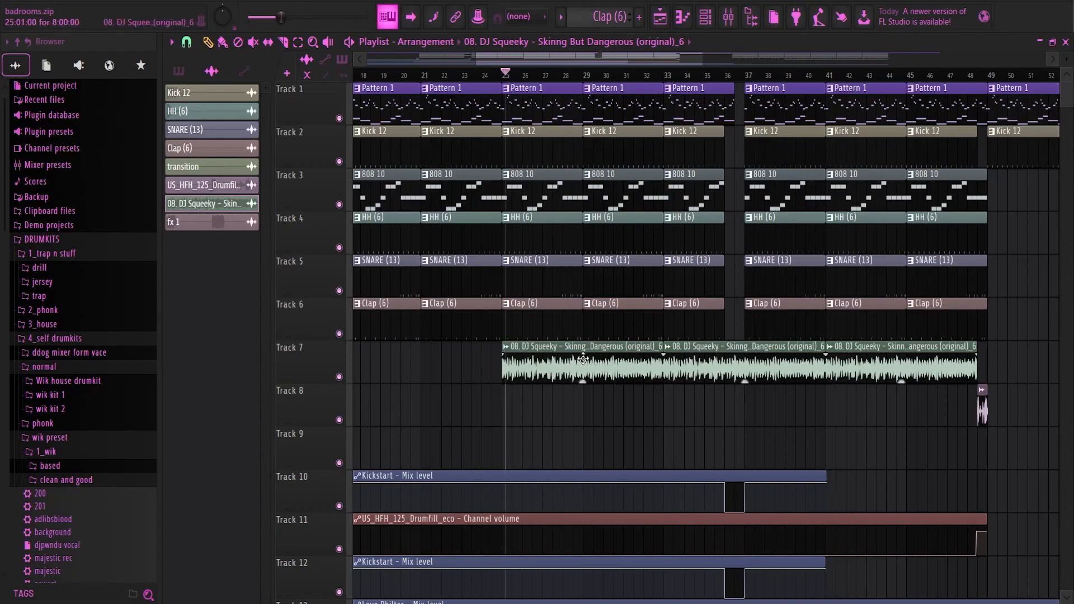
pyautogui.doubleClick(585, 358)
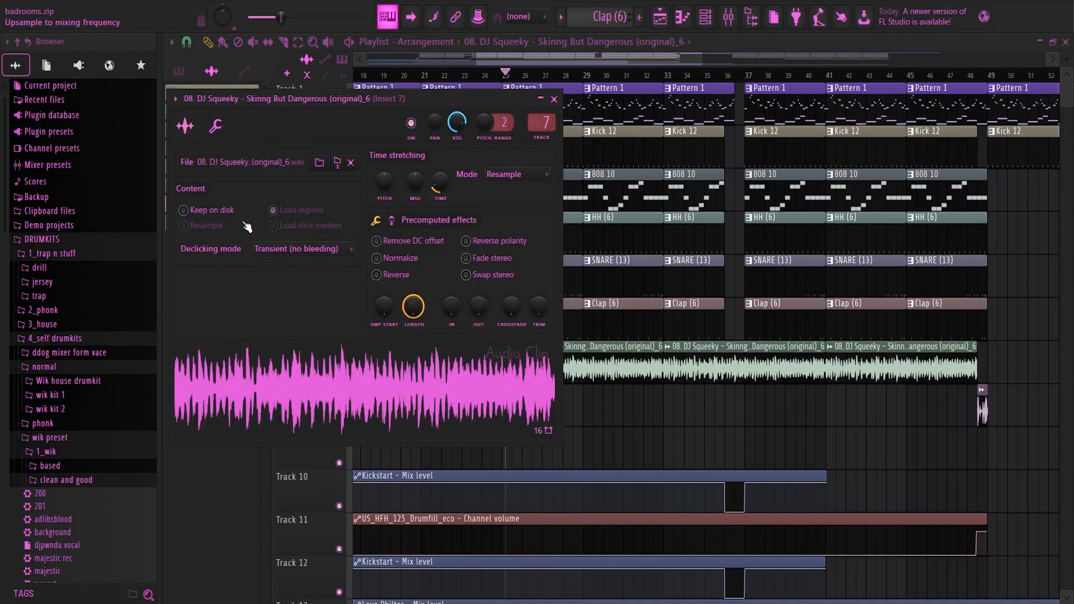
# Close the clip settings, play the arrangement from bar 25, and review Fruity parametric EQ 2 on mixer track Insert 7.
pyautogui.click(555, 100)
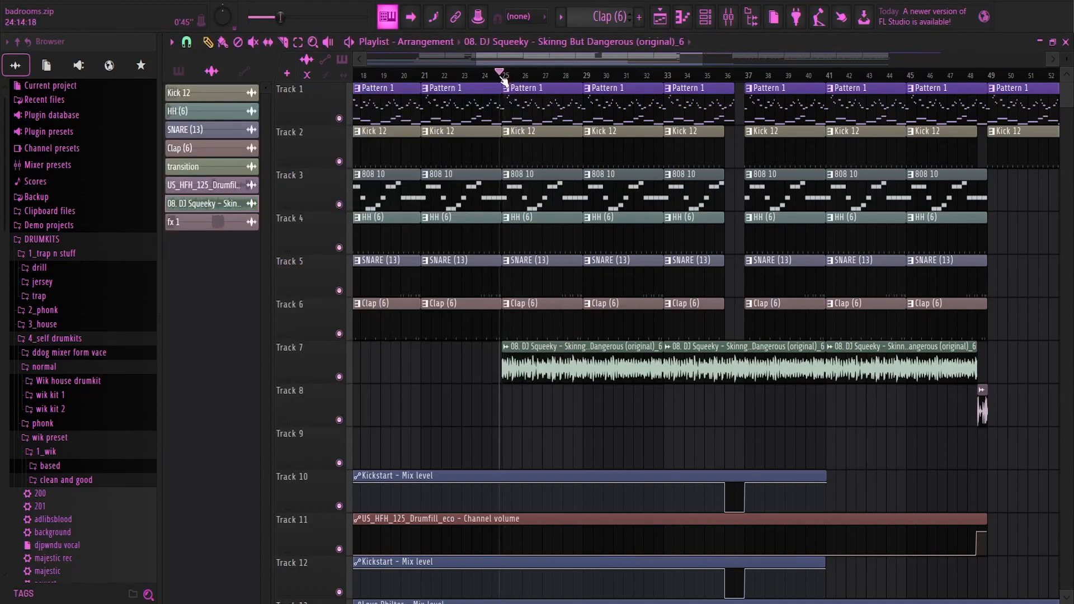
pyautogui.press('space')
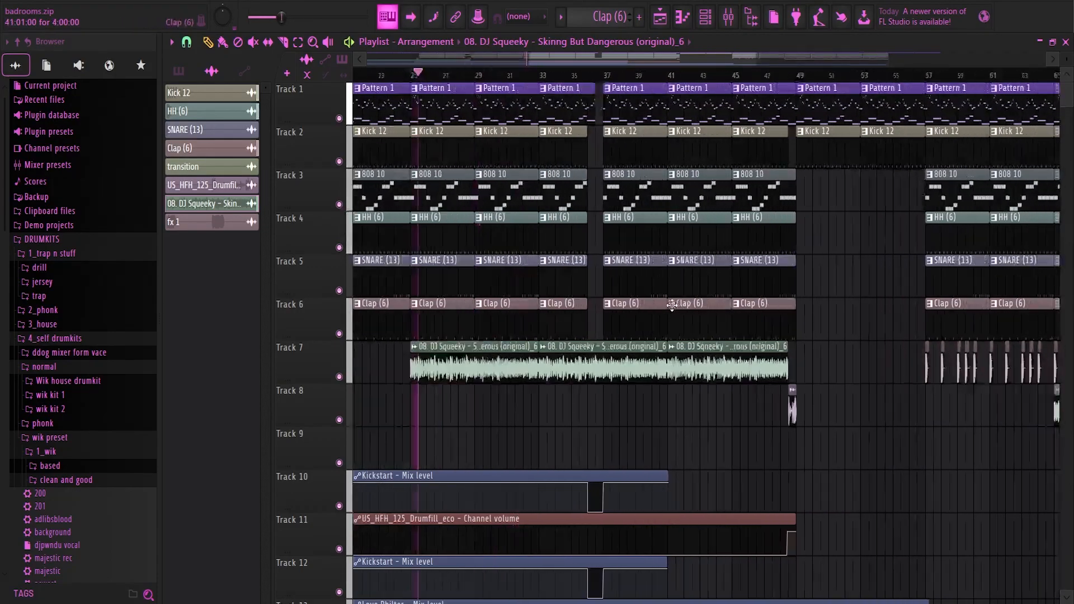
pyautogui.press('F9')
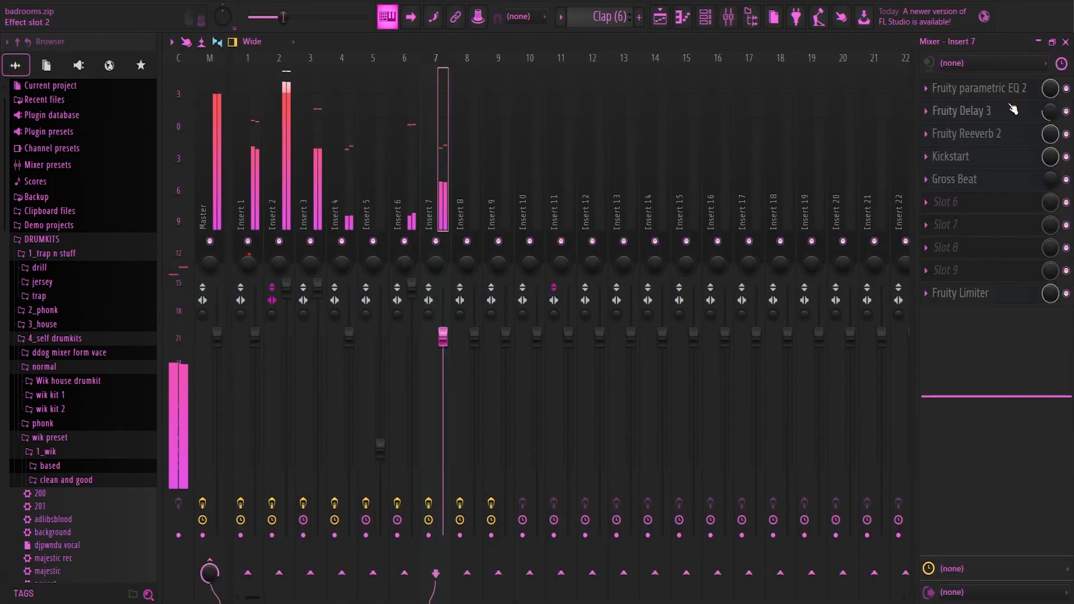
pyautogui.click(983, 90)
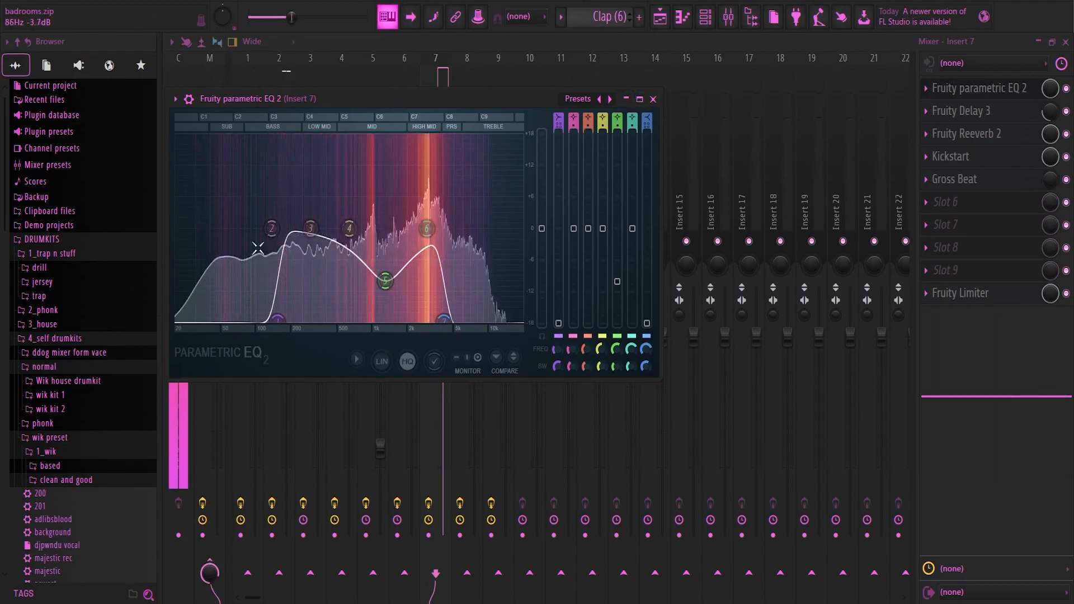
pyautogui.click(653, 99)
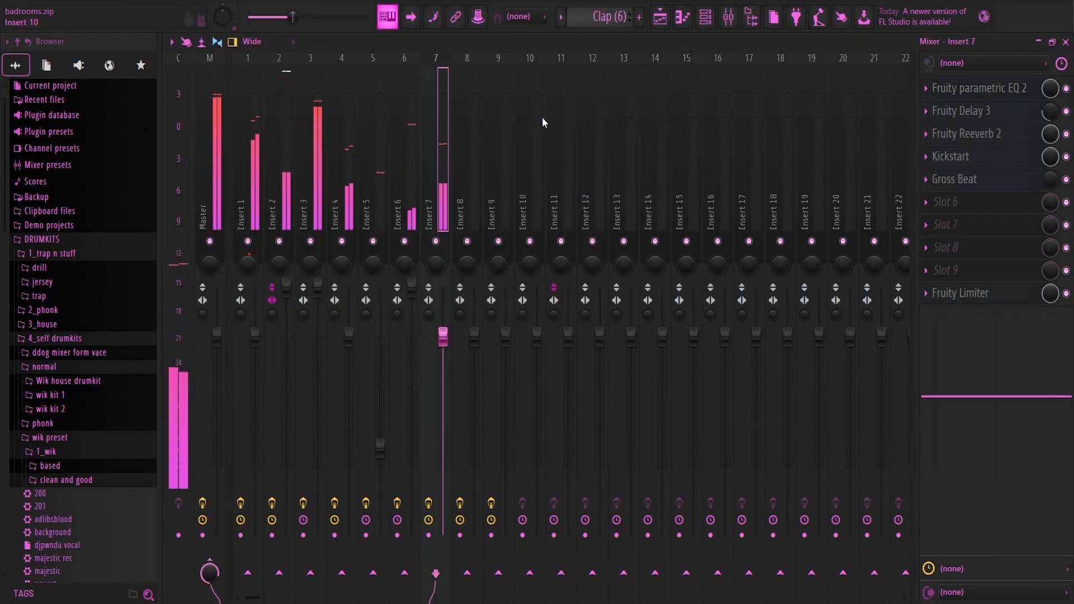
pyautogui.press('F5')
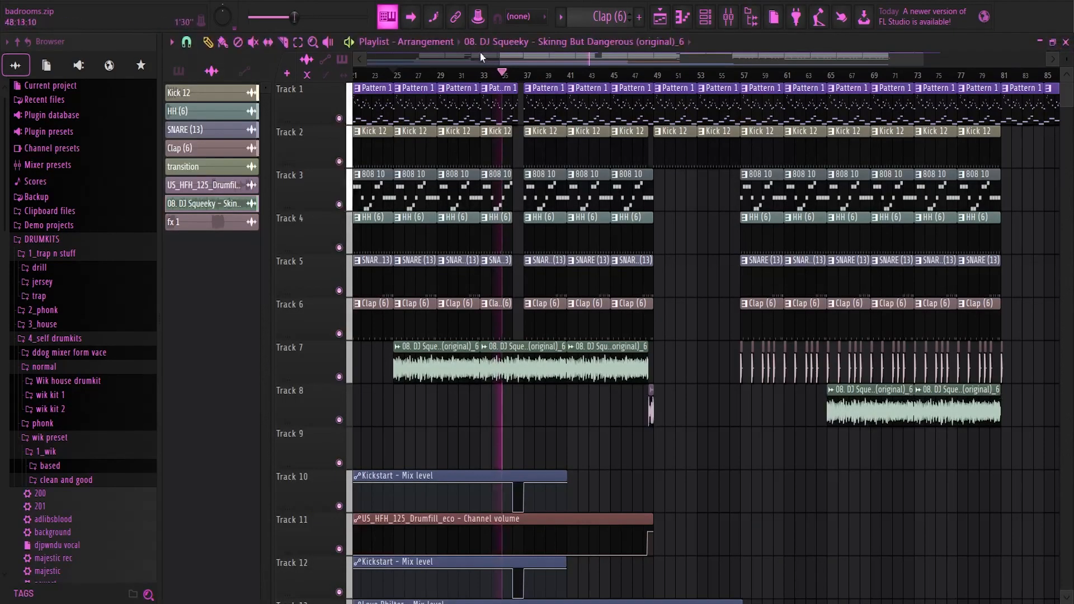
# Follow the playback through bars 33 to 41, examining the Kickstart mix level automation around bars 36 and 37.
pyautogui.moveTo(552, 56); pyautogui.dragTo(574, 52)
pyautogui.scroll(6, 512, 525)
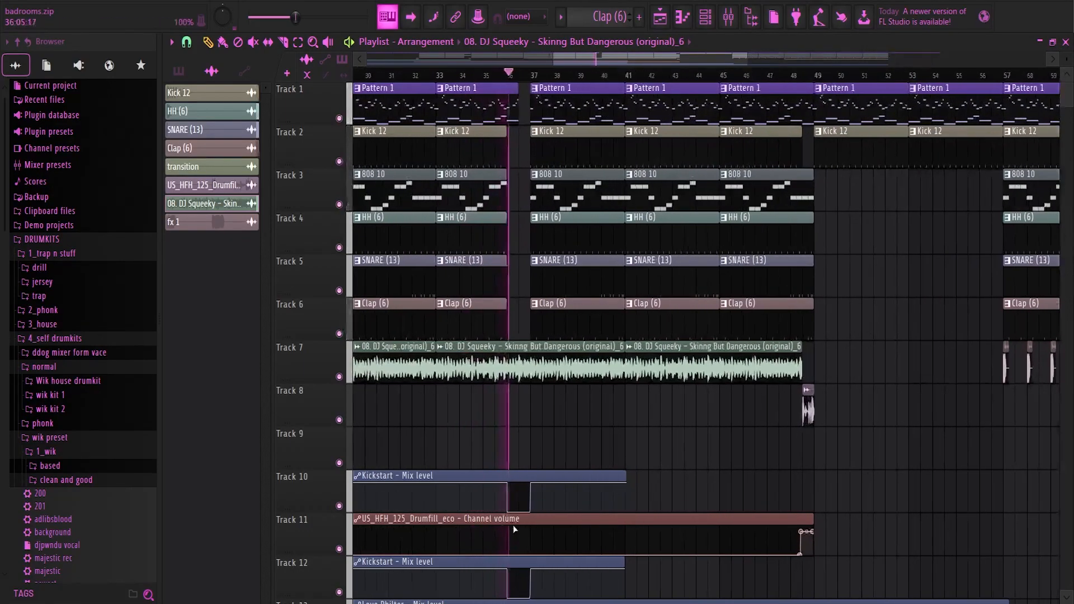
pyautogui.scroll(-4, 575, 509)
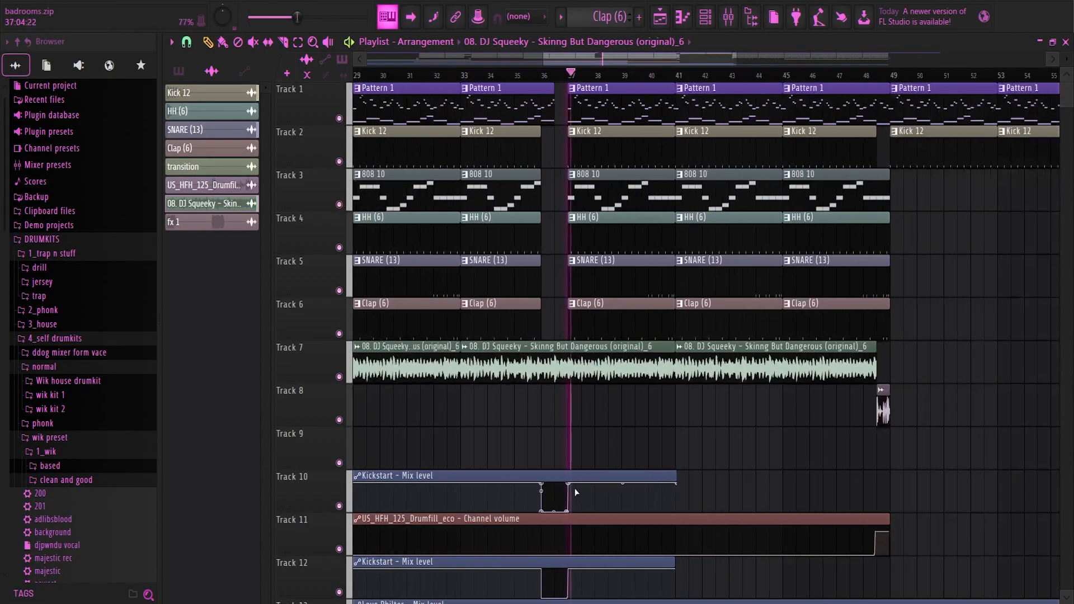
pyautogui.scroll(-4, 687, 150)
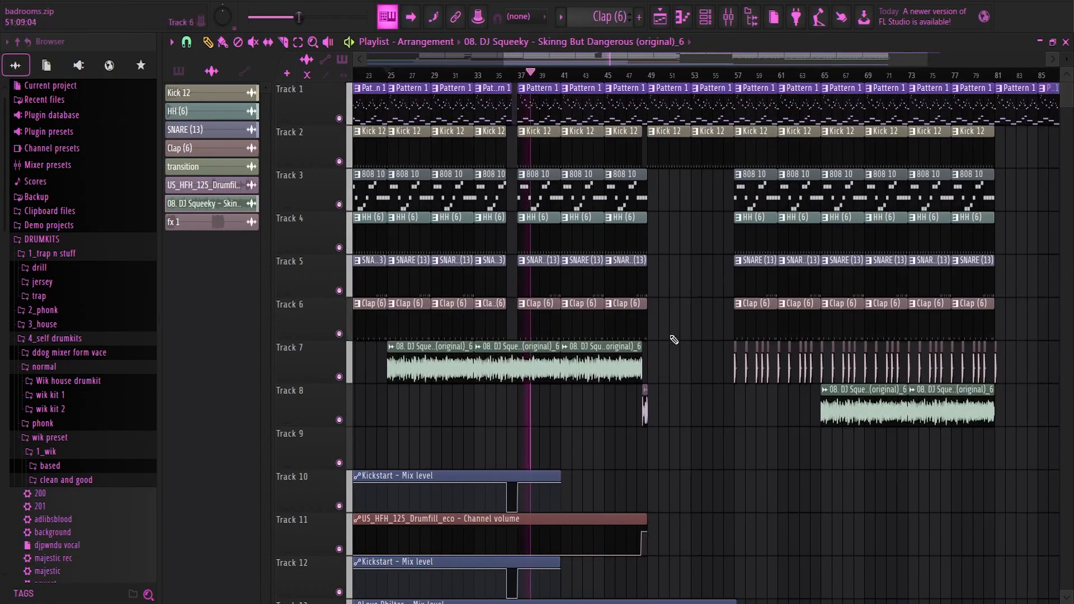
# Move the playback position to about bar 48 and listen to the drum fill on Track 8.
pyautogui.scroll(4, 600, 128)
pyautogui.click(617, 81)
pyautogui.scroll(3, 647, 364)
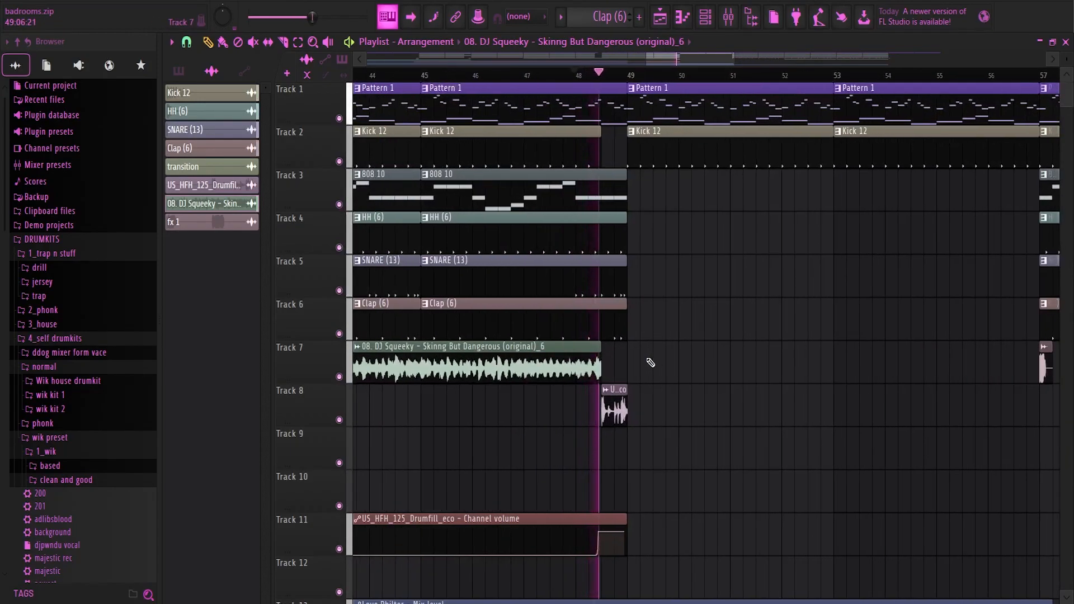
pyautogui.scroll(-3, 651, 363)
pyautogui.scroll(3, 714, 374)
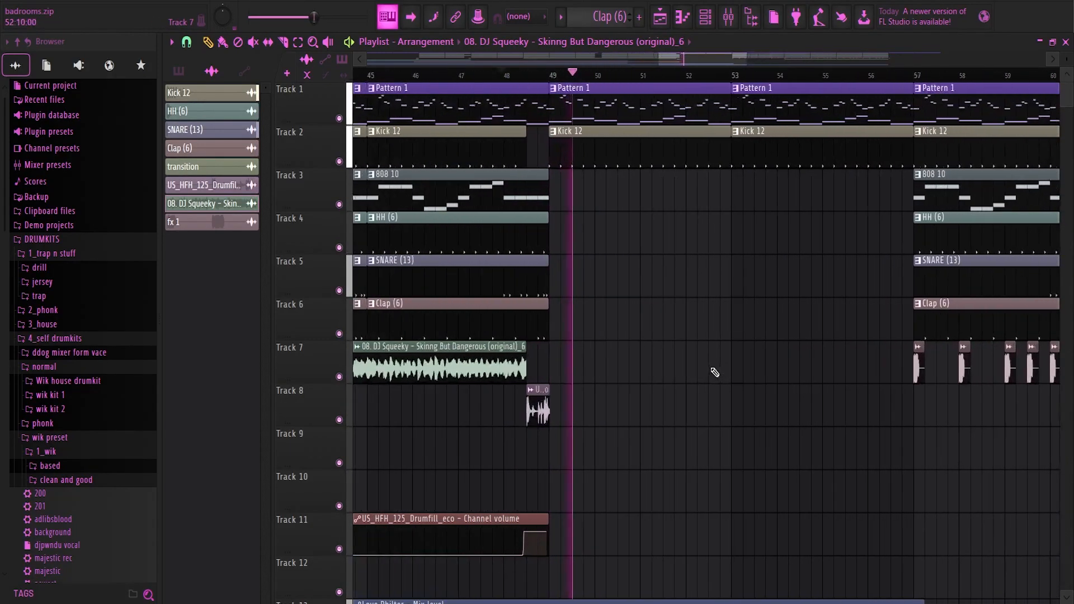
# Replay the drum fill from just before bar 48 and examine the Love Philter mix level automation on Track 13.
pyautogui.scroll(1, 468, 180)
pyautogui.click(461, 74)
pyautogui.scroll(-4, 695, 459)
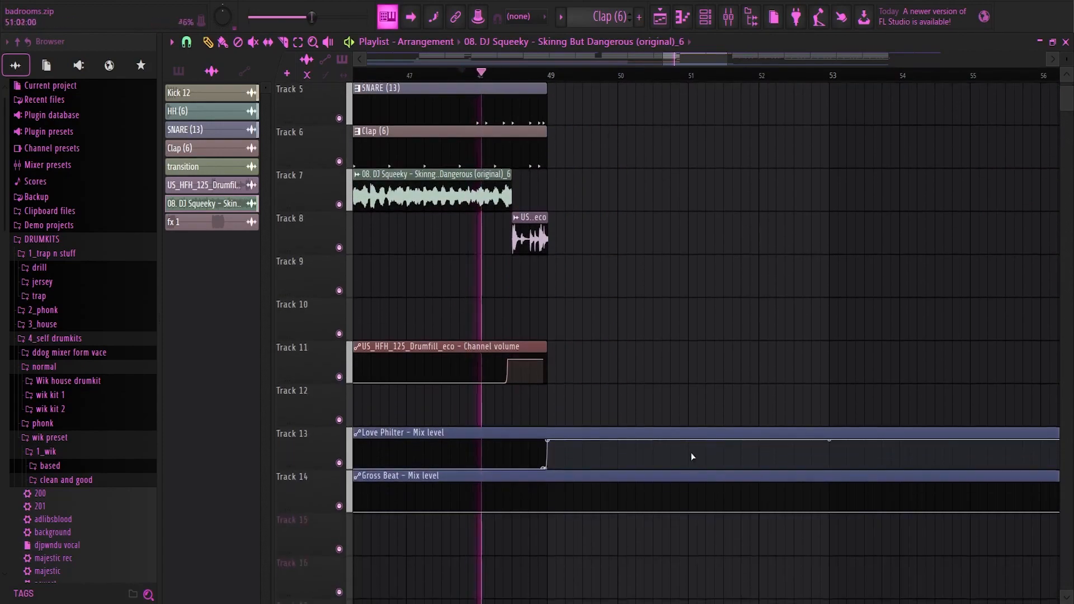
pyautogui.scroll(1, 636, 434)
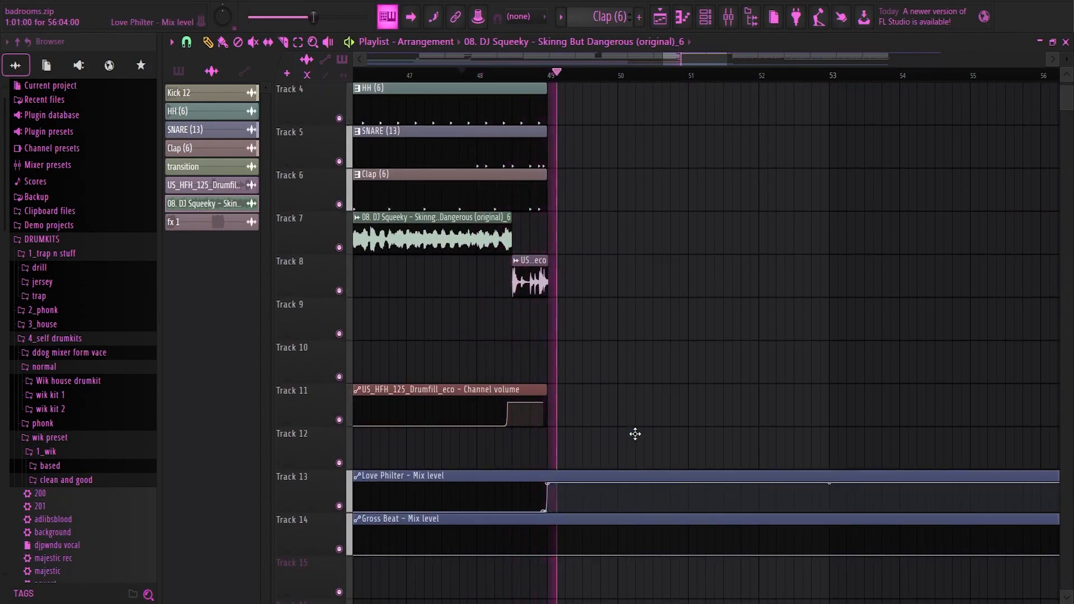
pyautogui.scroll(-6, 638, 430)
pyautogui.scroll(3, 782, 246)
# Review the settings of the fx 1 audio clip, close them, and play the arrangement from just before bar 57.
pyautogui.moveTo(729, 63); pyautogui.dragTo(771, 63)
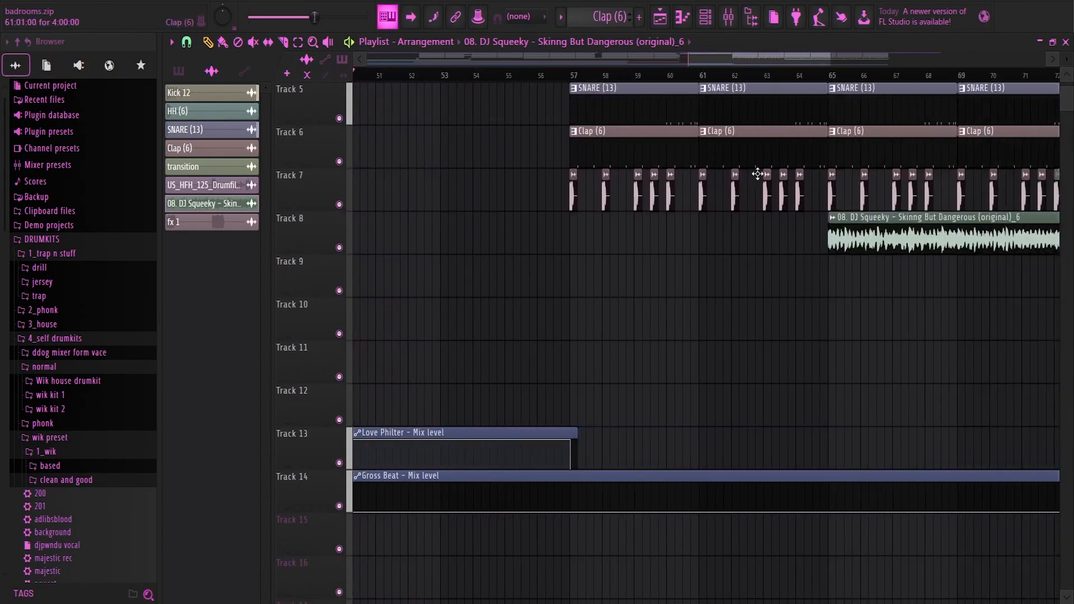
pyautogui.scroll(4, 763, 157)
pyautogui.doubleClick(180, 221)
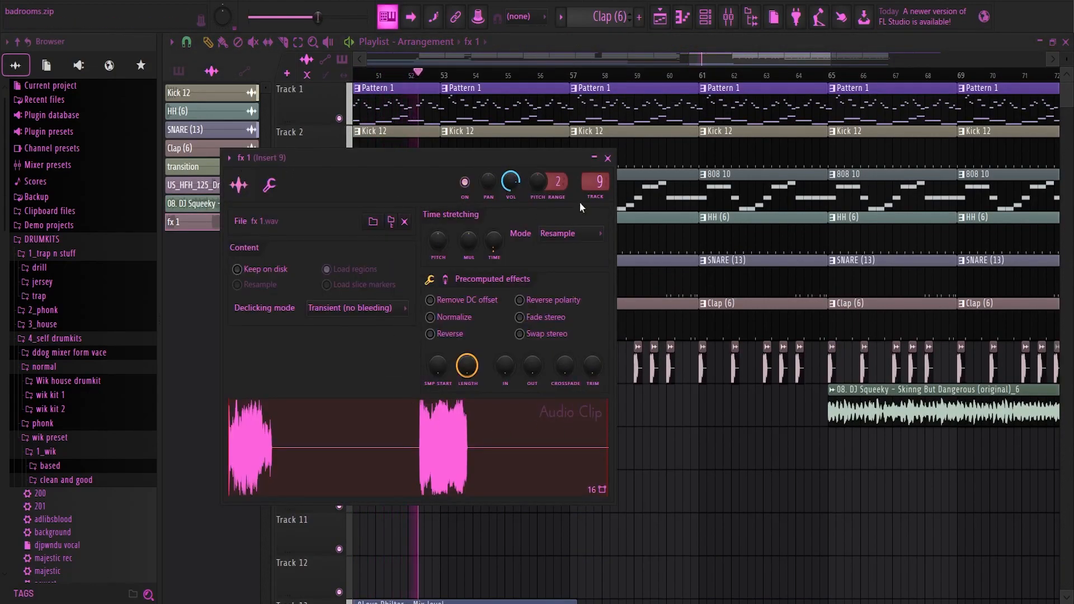
pyautogui.click(607, 158)
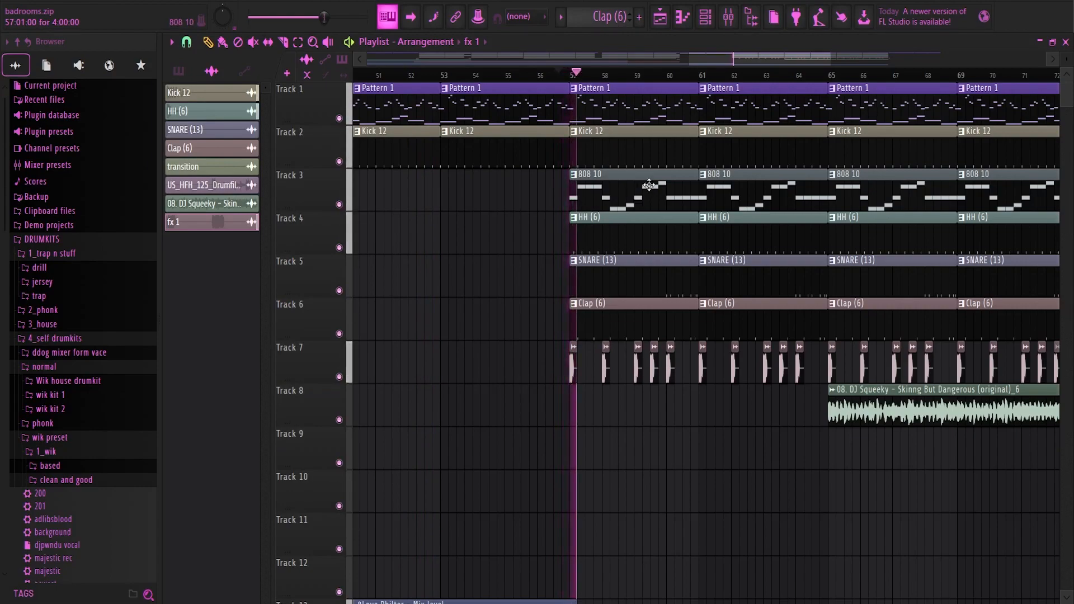
pyautogui.scroll(2, 635, 386)
pyautogui.scroll(-2, 632, 367)
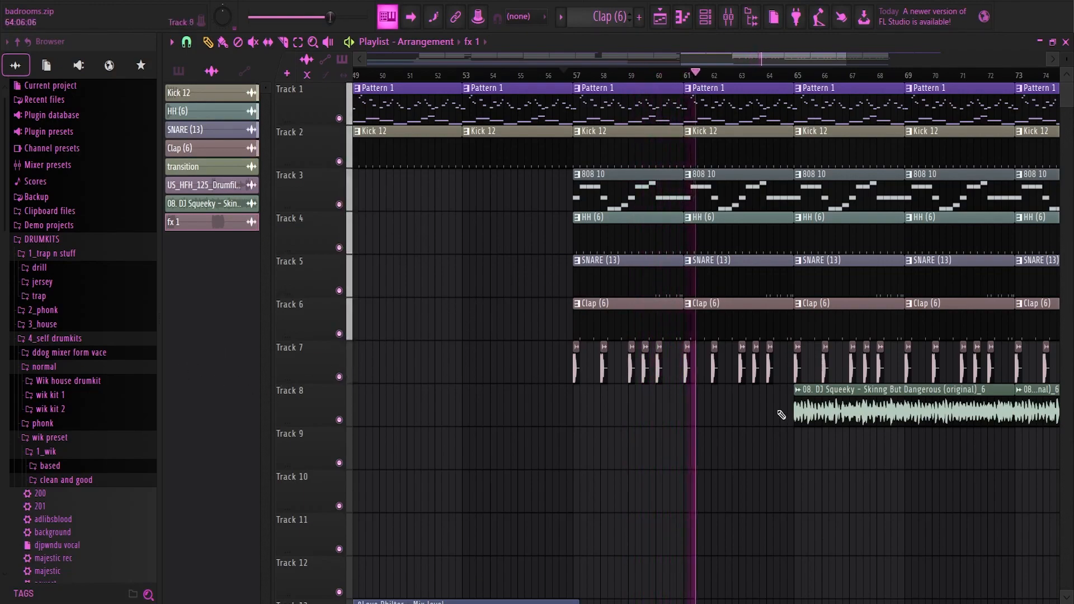
# Examine the final drop from bar 57, including the fx 1 hits on Track 7 and the DJ Squeeky clips on Track 8.
pyautogui.moveTo(707, 59); pyautogui.dragTo(740, 59)
pyautogui.keyDown('ctrl'); pyautogui.scroll(4, 670, 360); pyautogui.keyUp('ctrl')
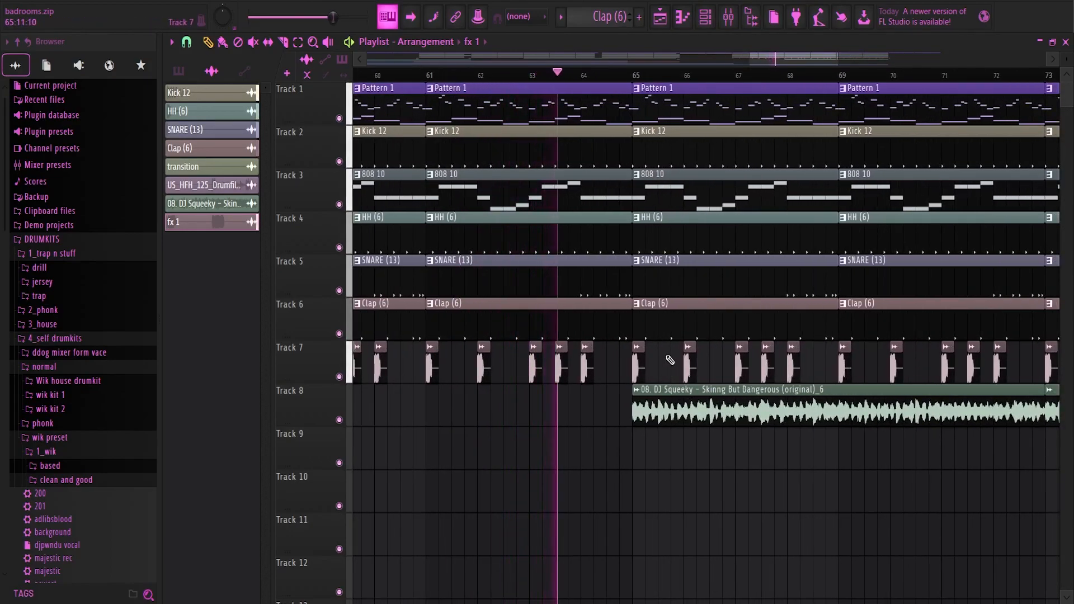
pyautogui.keyDown('ctrl'); pyautogui.scroll(-5, 671, 353); pyautogui.keyUp('ctrl')
pyautogui.keyDown('ctrl'); pyautogui.scroll(-5, 918, 419); pyautogui.keyUp('ctrl')
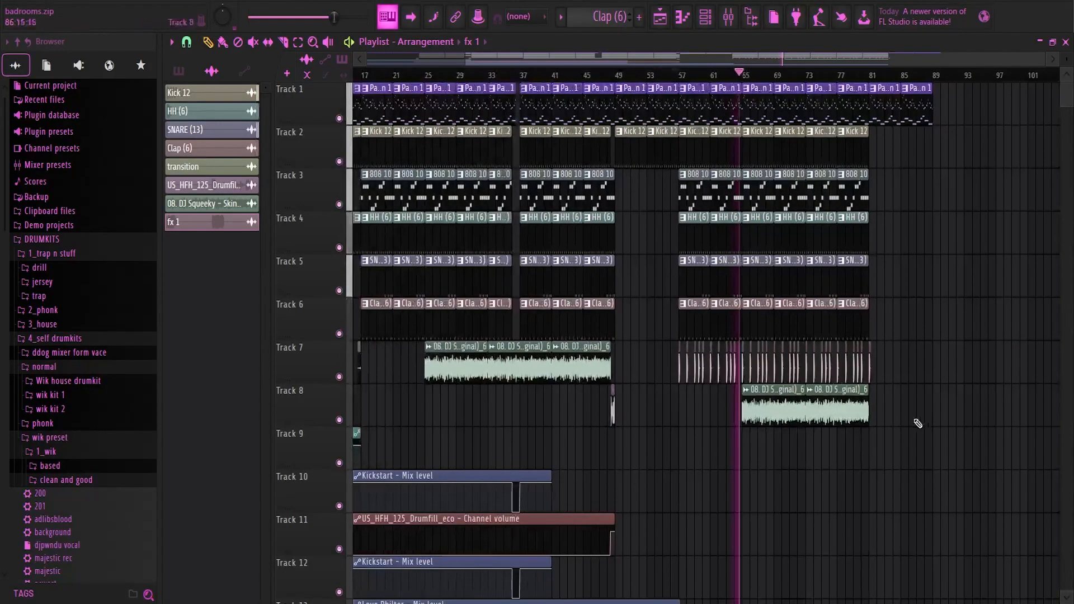
pyautogui.keyDown('ctrl'); pyautogui.scroll(4, 867, 413); pyautogui.keyUp('ctrl')
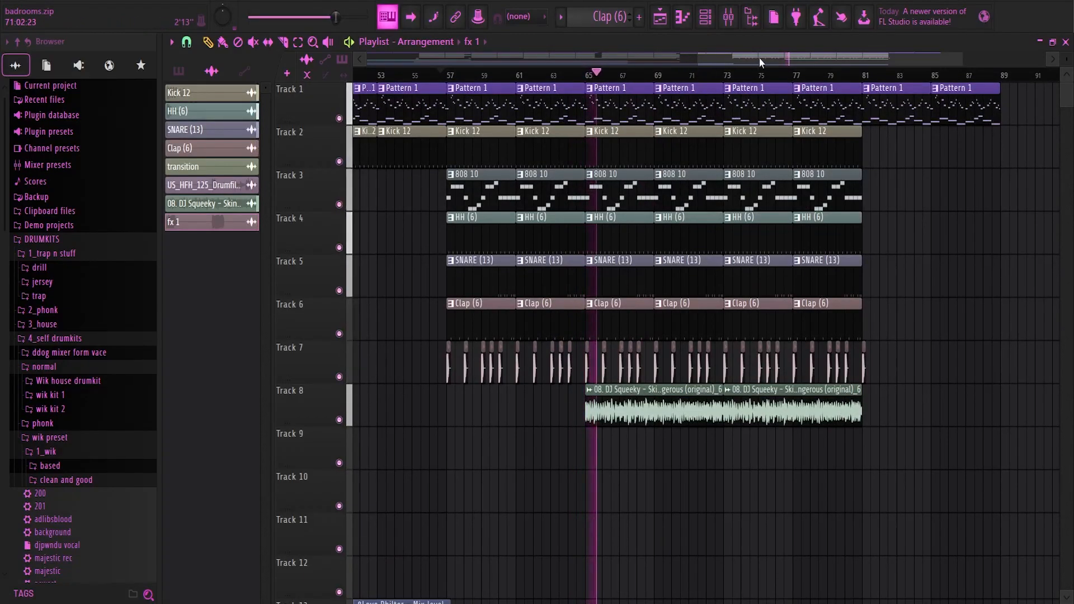
pyautogui.keyDown('ctrl'); pyautogui.scroll(-6, 912, 449); pyautogui.keyUp('ctrl')
pyautogui.keyDown('ctrl'); pyautogui.scroll(4, 916, 446); pyautogui.keyUp('ctrl')
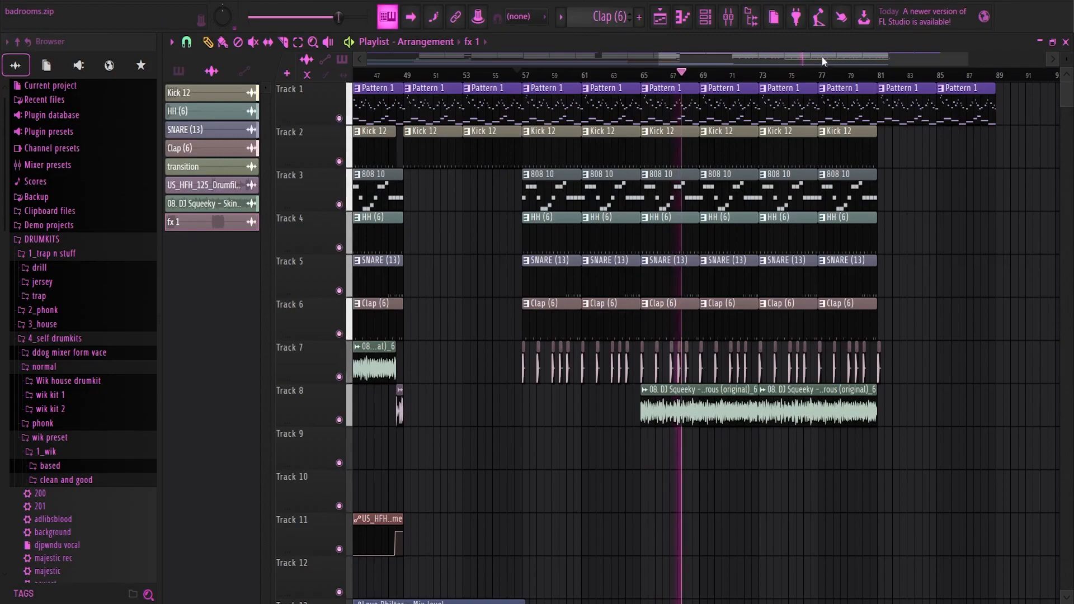
# Check the closing bars of the arrangement up to bar 89 and the effects chain on mixer track Insert 9.
pyautogui.moveTo(823, 58); pyautogui.dragTo(935, 75)
pyautogui.keyDown('ctrl'); pyautogui.scroll(2, 707, 148); pyautogui.keyUp('ctrl')
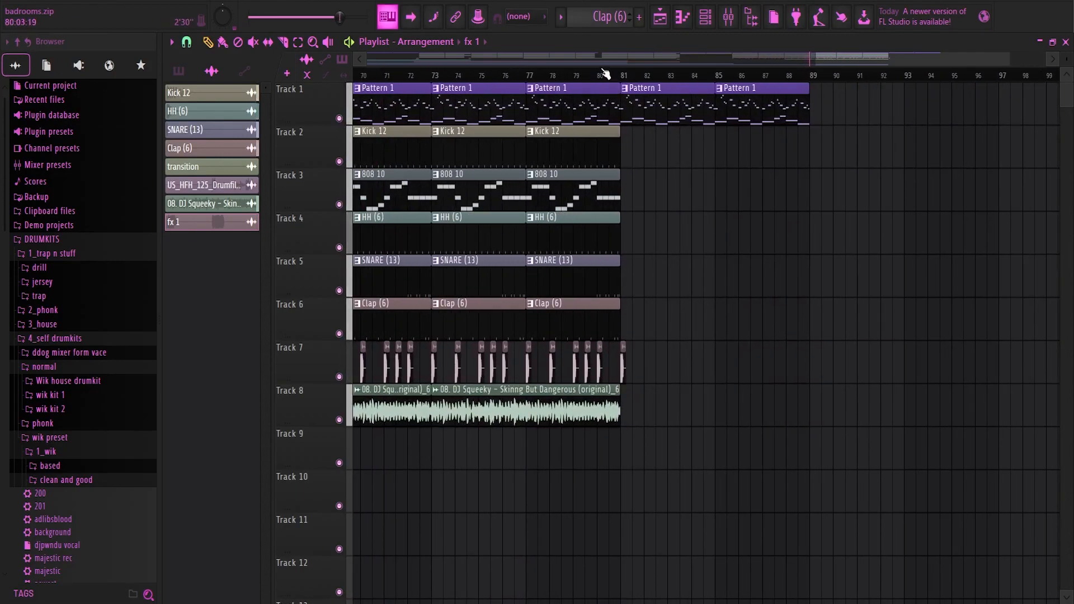
pyautogui.press('F9')
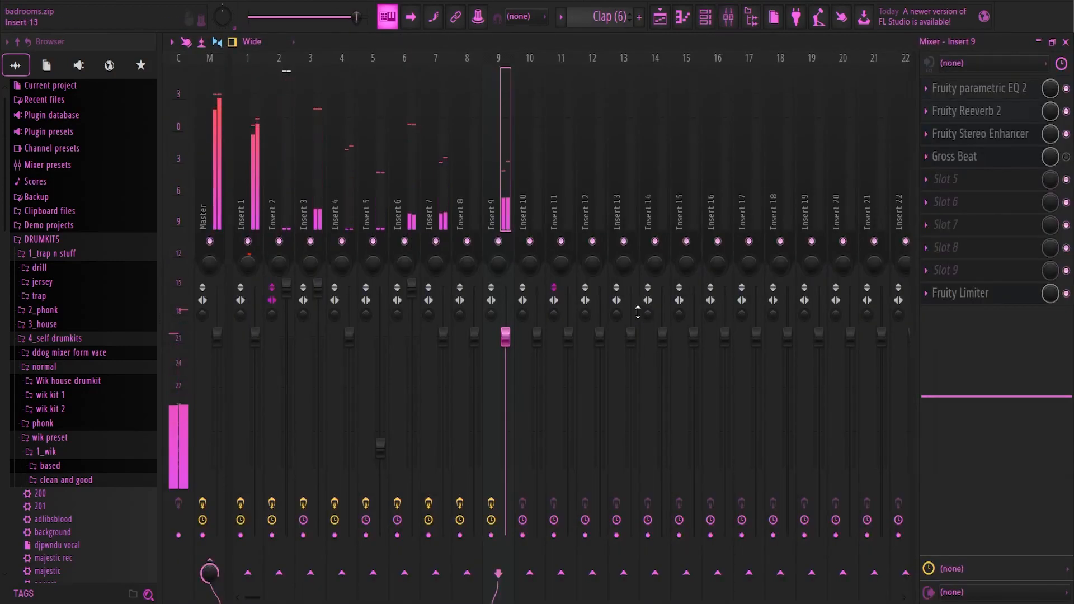
pyautogui.press('F9')
# Inspect the outro tracks and move the playback position to about bar 88, near the end of the last Pattern 1 clip.
pyautogui.scroll(-4, 666, 244)
pyautogui.keyDown('ctrl'); pyautogui.scroll(-3, 720, 405); pyautogui.keyUp('ctrl')
pyautogui.scroll(4, 934, 420)
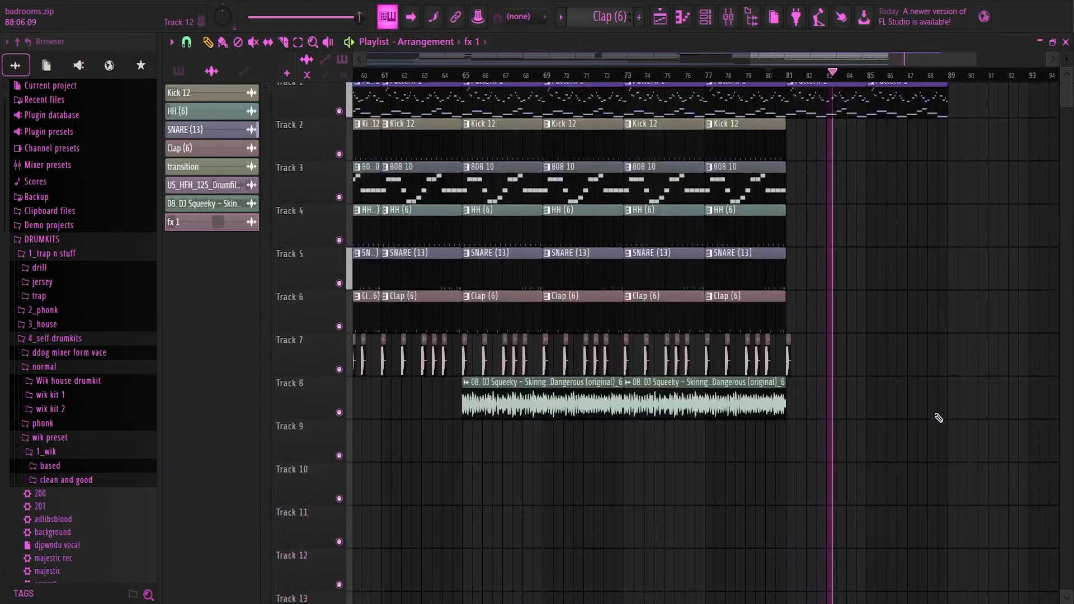
pyautogui.scroll(4, 929, 70)
pyautogui.click(808, 75)
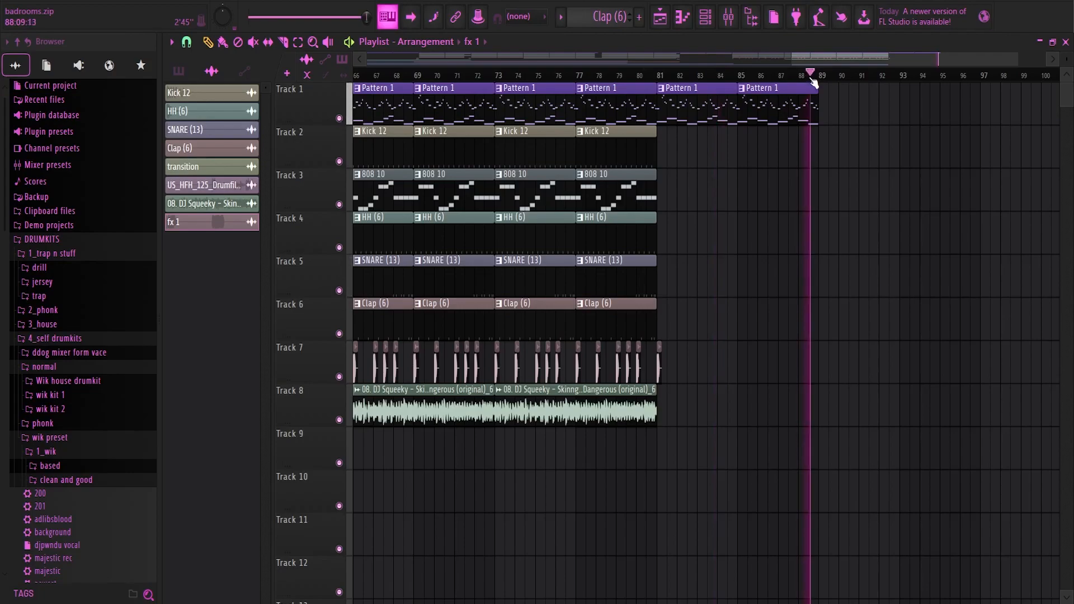
# Survey the complete arrangement from bar 1 onward, covering the pattern, audio and automation clips on Tracks 1 to 14.
pyautogui.scroll(-1, 714, 318)
pyautogui.keyDown('ctrl'); pyautogui.scroll(-4, 719, 320); pyautogui.keyUp('ctrl')
pyautogui.scroll(1, 726, 323)
pyautogui.scroll(-1, 727, 323)
pyautogui.scroll(-7, 712, 329)
pyautogui.scroll(6, 710, 325)
pyautogui.keyDown('ctrl'); pyautogui.scroll(1, 703, 323); pyautogui.keyUp('ctrl')
pyautogui.keyDown('ctrl'); pyautogui.scroll(4, 437, 336); pyautogui.keyUp('ctrl')
pyautogui.keyDown('ctrl'); pyautogui.scroll(-5, 431, 341); pyautogui.keyUp('ctrl')
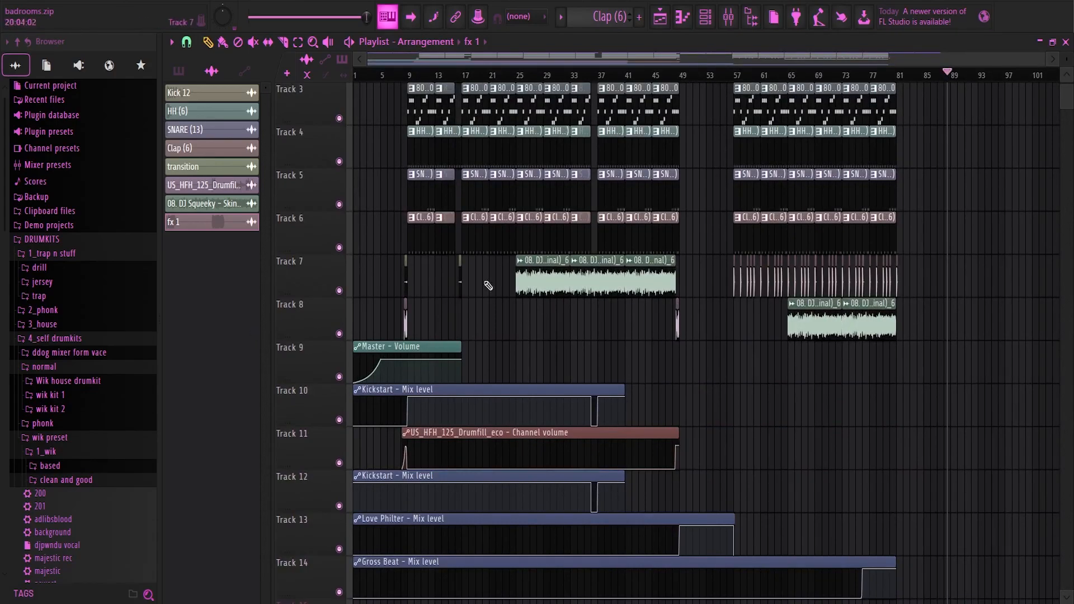
pyautogui.scroll(2, 481, 286)
pyautogui.keyDown('ctrl'); pyautogui.scroll(3, 559, 392); pyautogui.keyUp('ctrl')
pyautogui.keyDown('ctrl'); pyautogui.scroll(-1, 606, 419); pyautogui.keyUp('ctrl')
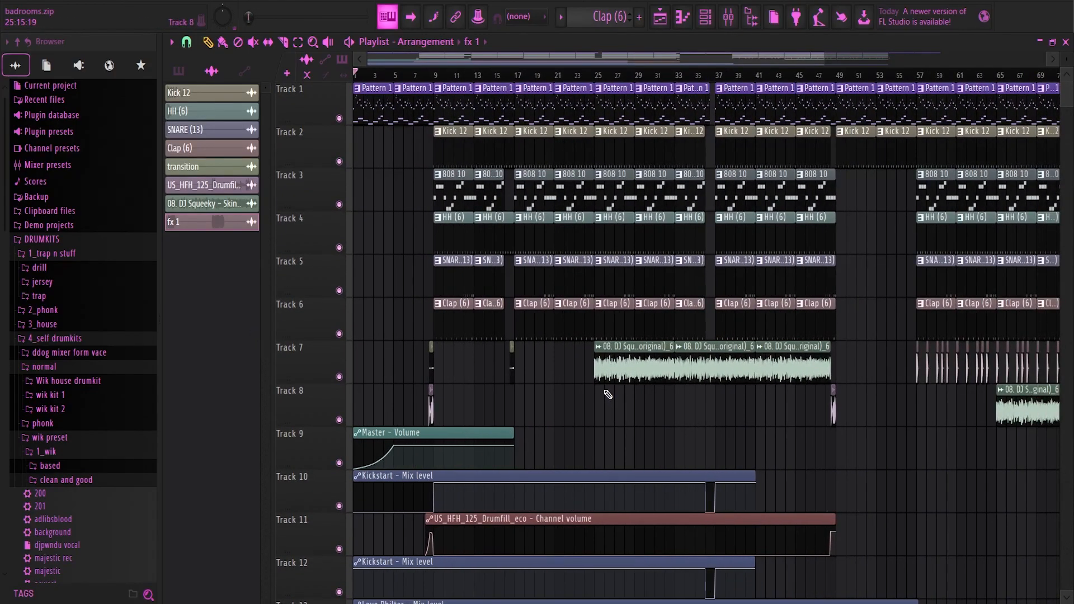